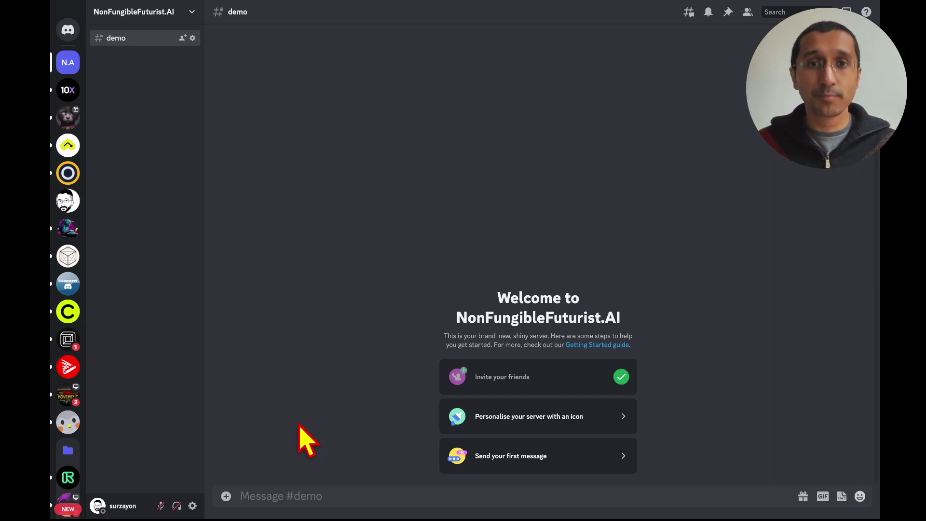
Step: Send the /imagine command with the prompt 'sunrise' to the Midjourney Bot in #demo
{"action": "left_click", "coordinate": [277, 492]}
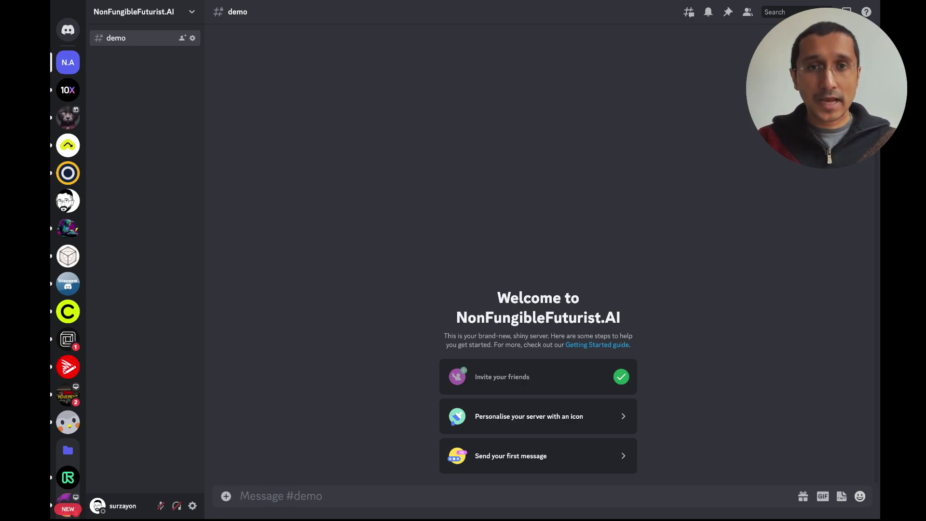
{"action": "type", "text": "/"}
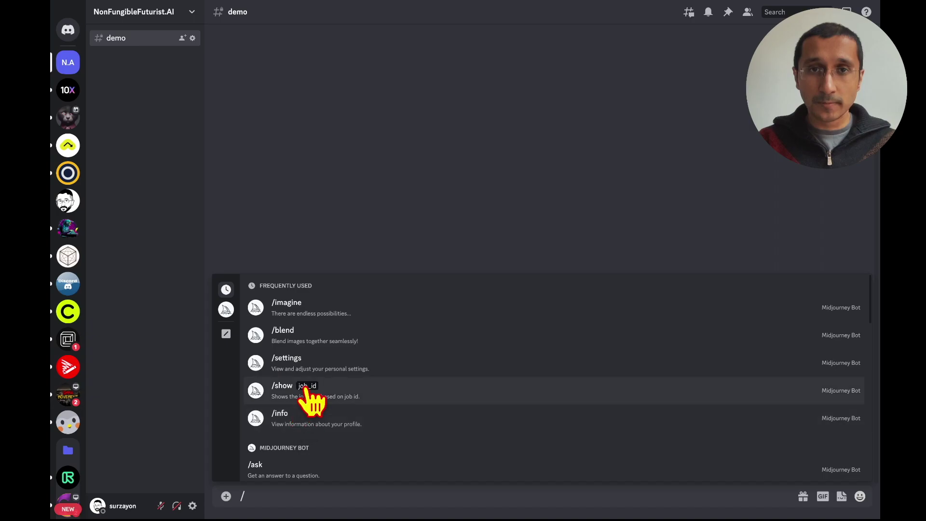
{"action": "left_click", "coordinate": [296, 312]}
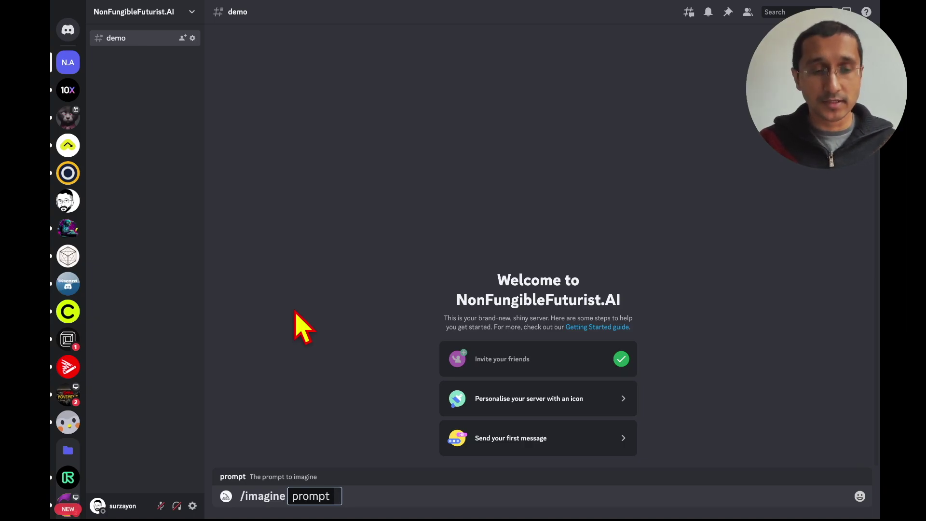
{"action": "type", "text": "sunrise"}
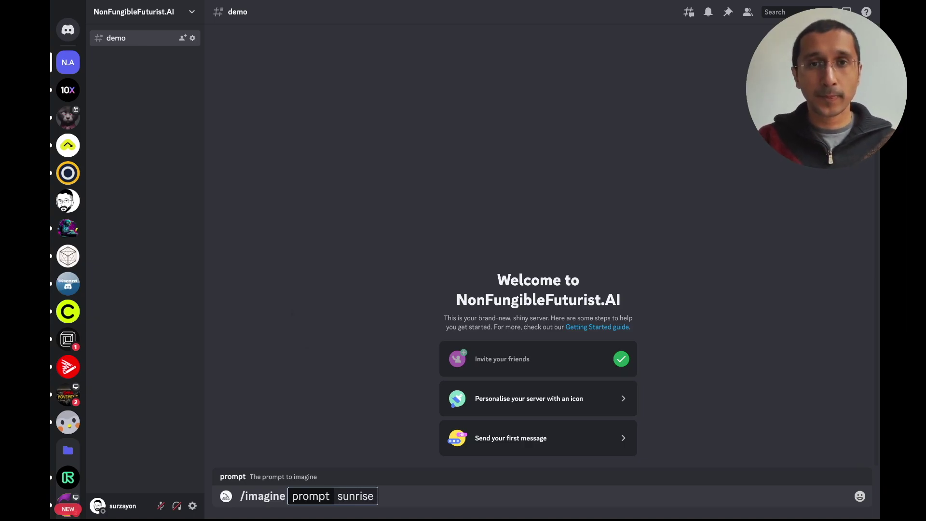
{"action": "key", "text": "Return"}
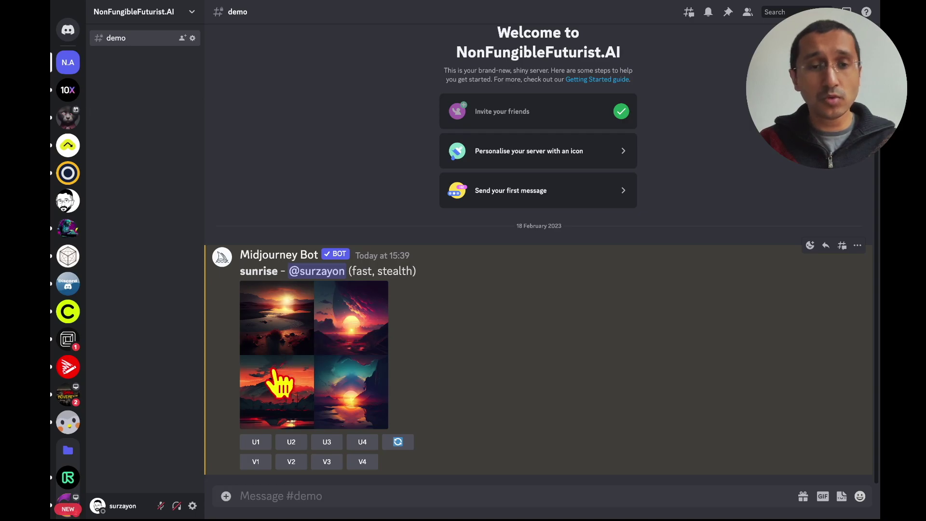
{"action": "left_click", "coordinate": [360, 392]}
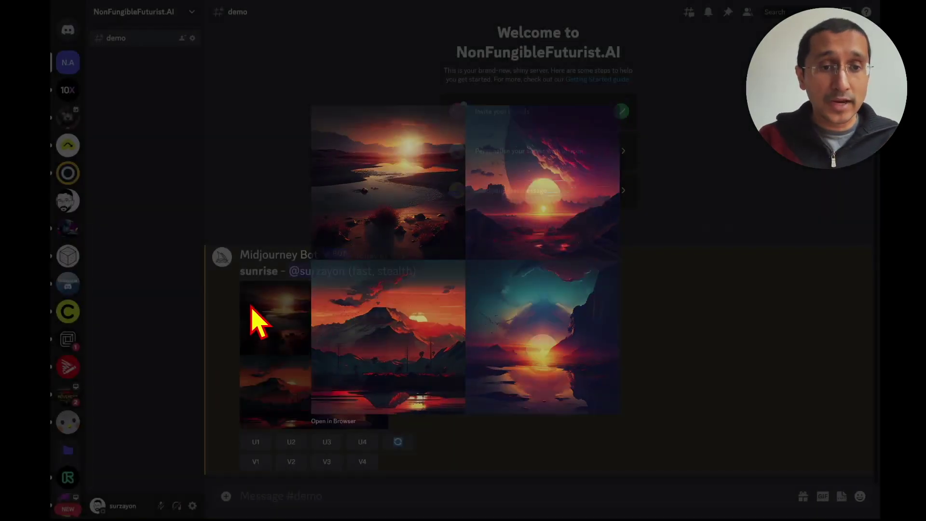
{"action": "left_click", "coordinate": [251, 314]}
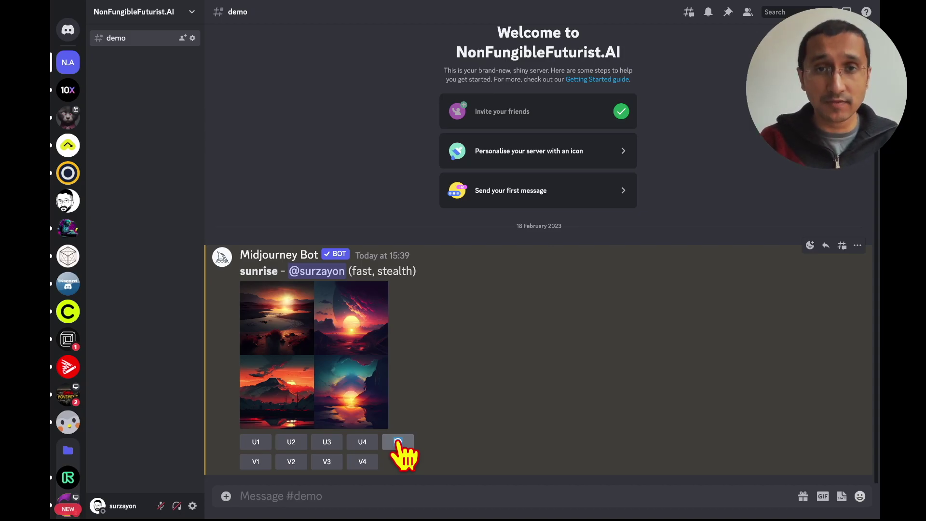
{"action": "left_click", "coordinate": [292, 345]}
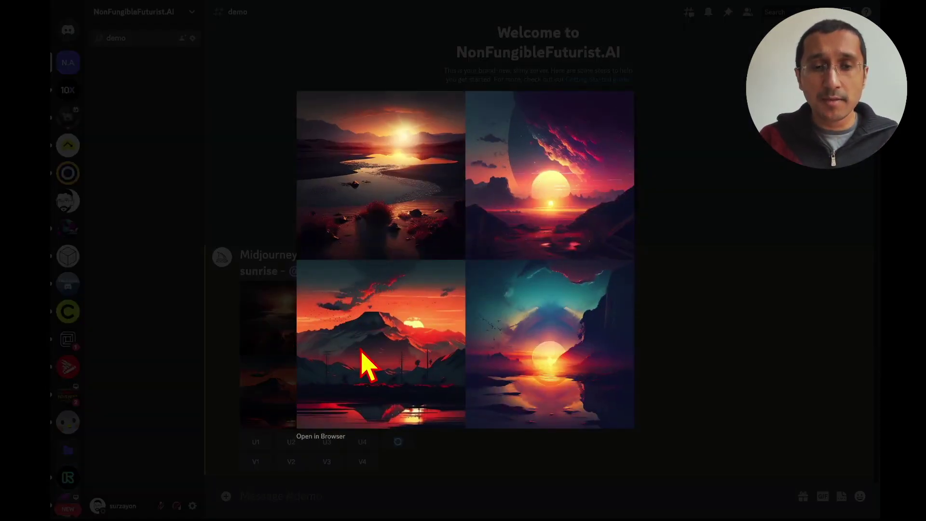
{"action": "key", "text": "Escape"}
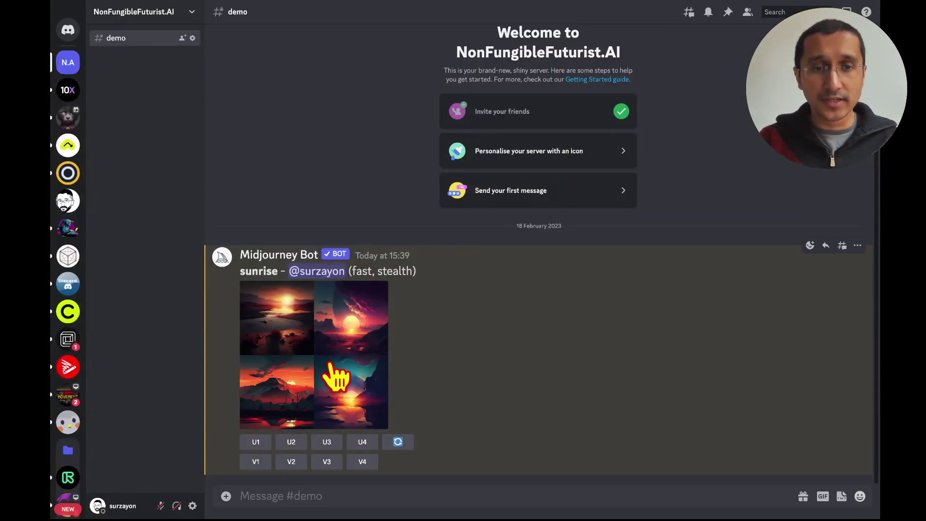
Step: Upscale the third sunrise image (U3) and request variations of the first (V1)
{"action": "left_click", "coordinate": [319, 441]}
{"action": "left_click", "coordinate": [356, 309]}
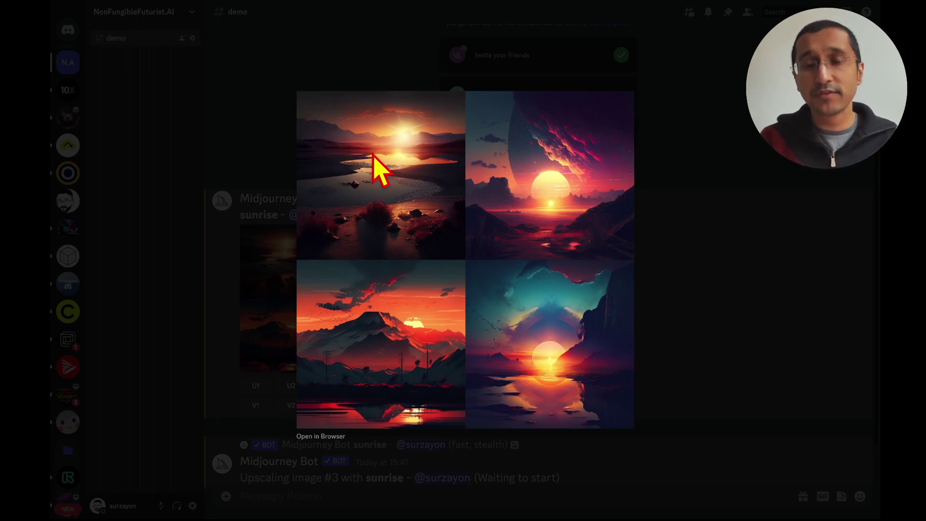
{"action": "left_click", "coordinate": [233, 264]}
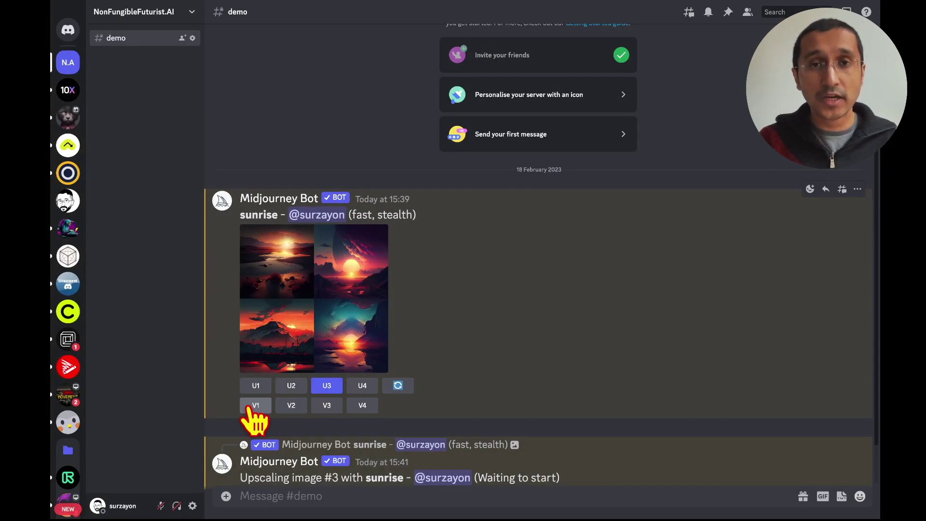
{"action": "left_click", "coordinate": [252, 407]}
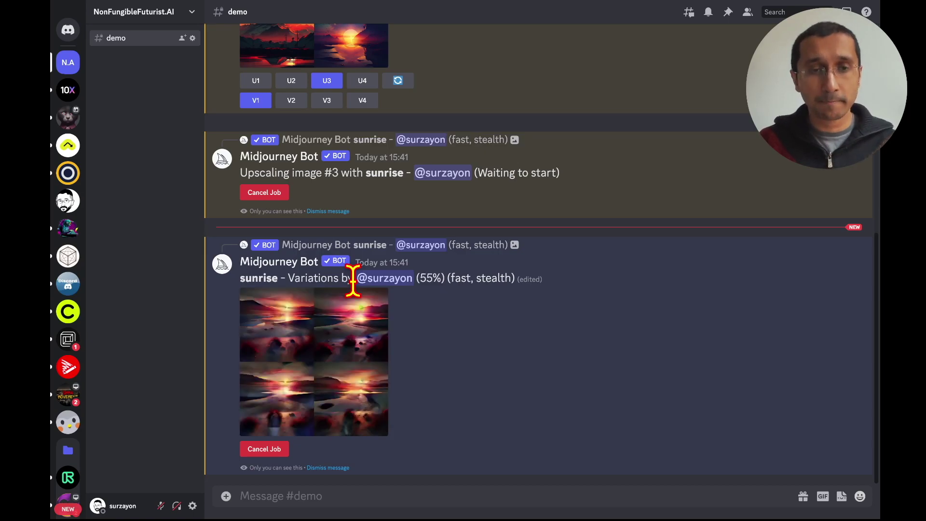
Step: Compare the new variations grid with the original sunrise grid in the enlarged viewer
{"action": "scroll", "coordinate": [263, 145], "scroll_direction": "up", "scroll_amount": 3}
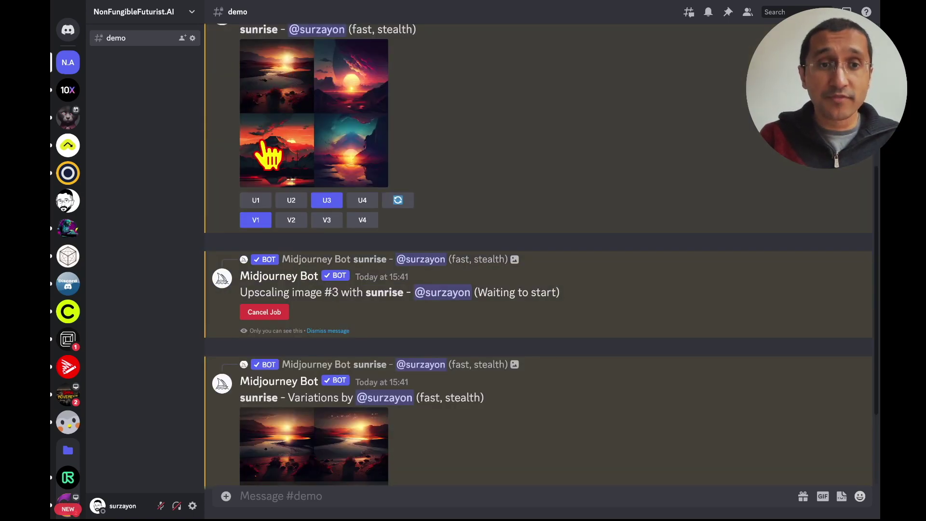
{"action": "scroll", "coordinate": [287, 324], "scroll_direction": "down", "scroll_amount": 3}
{"action": "left_click", "coordinate": [328, 347]}
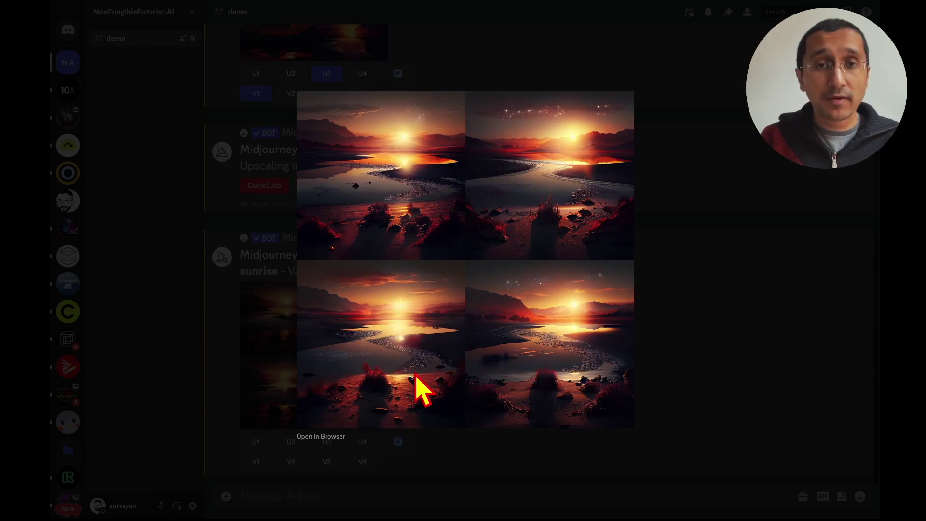
{"action": "key", "text": "Escape"}
{"action": "scroll", "coordinate": [304, 212], "scroll_direction": "up", "scroll_amount": 5}
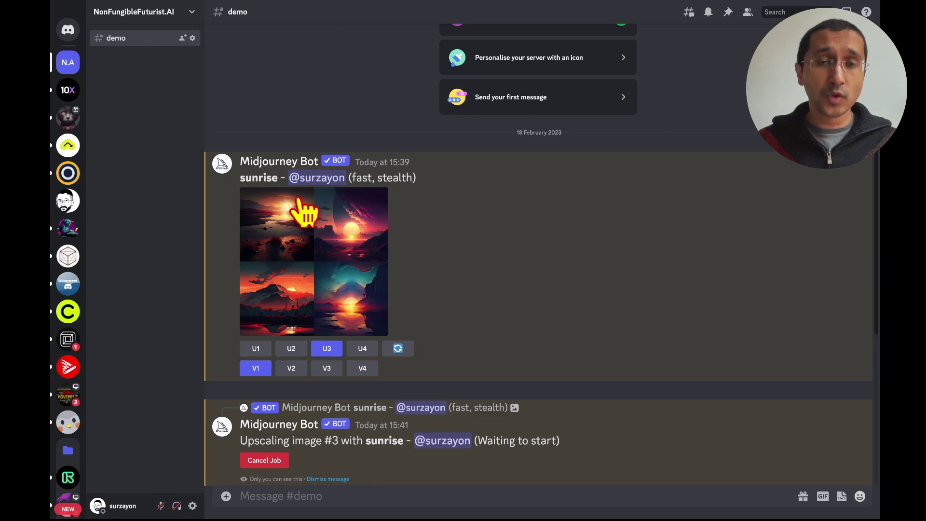
{"action": "left_click", "coordinate": [297, 234]}
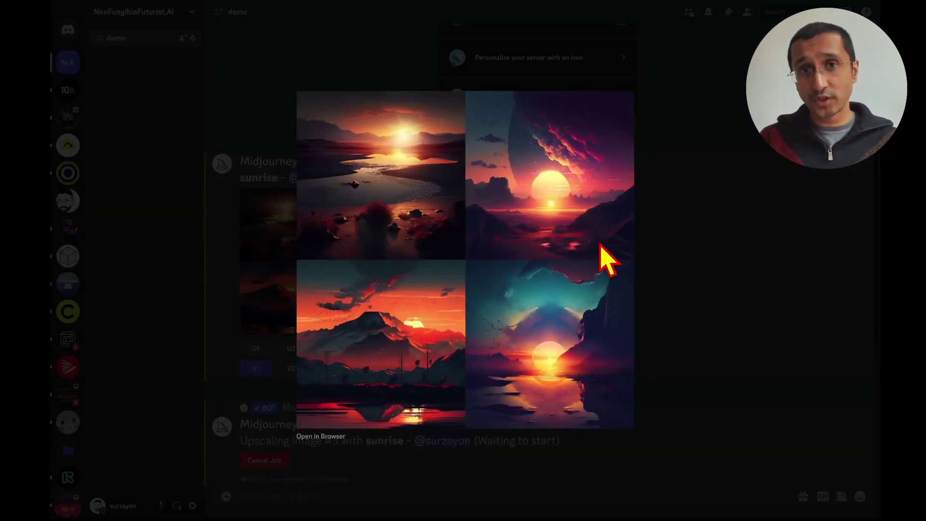
{"action": "key", "text": "Escape"}
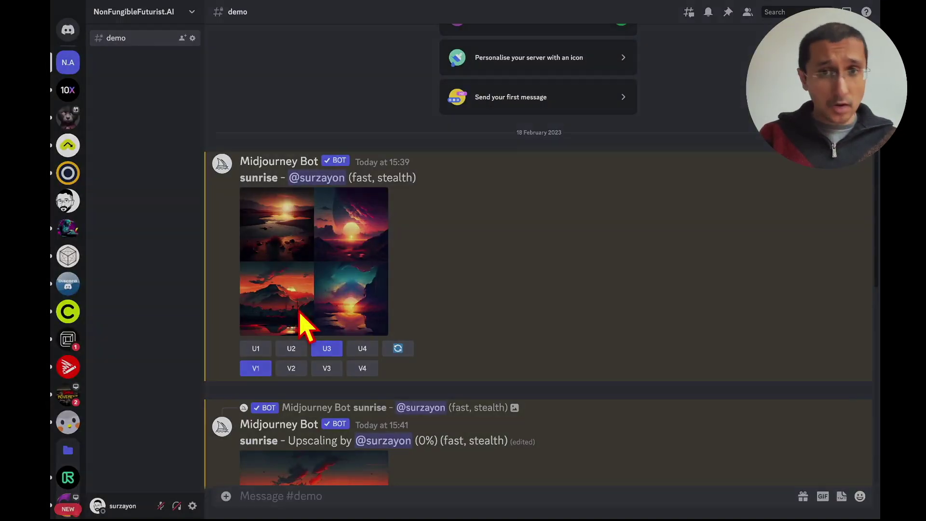
{"action": "left_click", "coordinate": [300, 320]}
{"action": "left_click", "coordinate": [655, 260]}
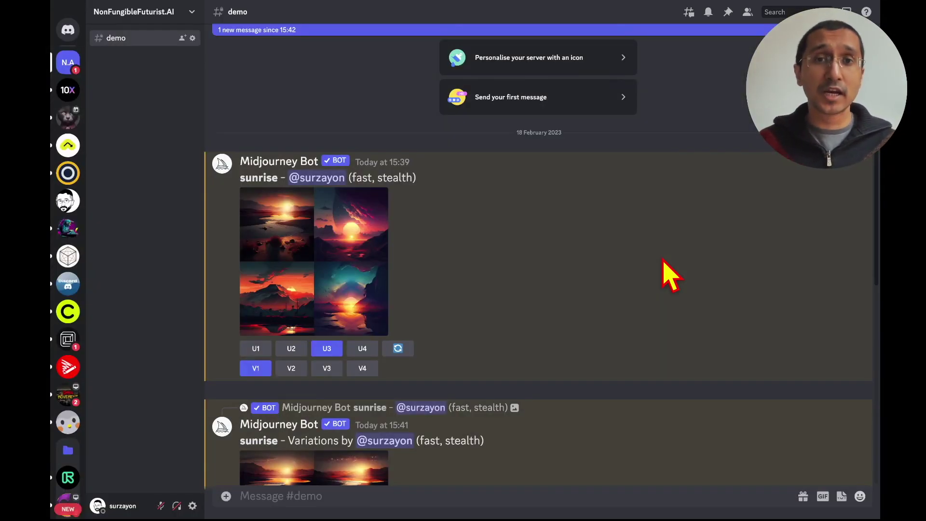
{"action": "scroll", "coordinate": [665, 263], "scroll_direction": "down", "scroll_amount": 3}
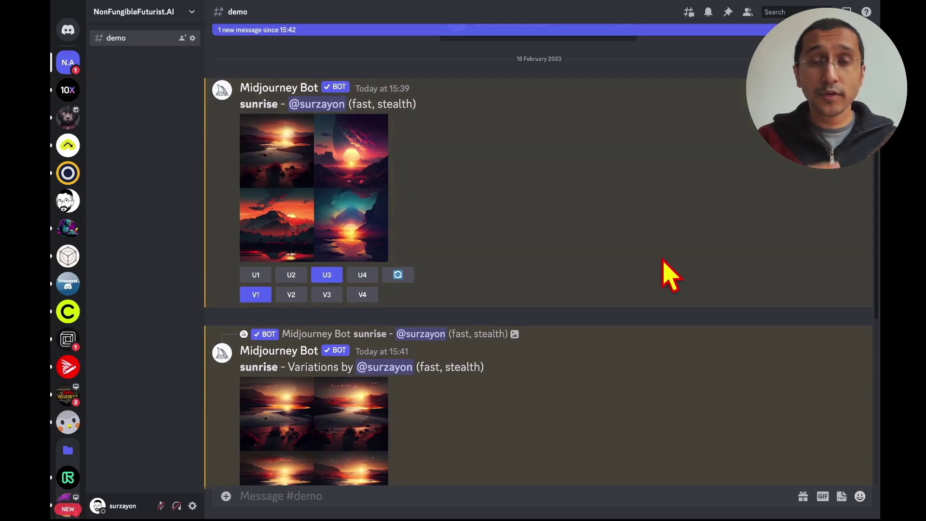
{"action": "scroll", "coordinate": [664, 260], "scroll_direction": "down", "scroll_amount": 6}
{"action": "left_click", "coordinate": [341, 324]}
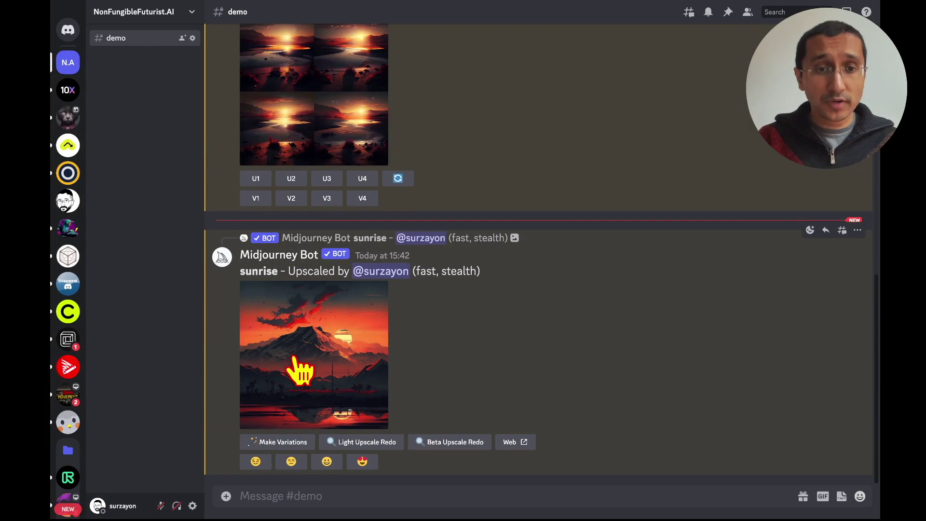
Step: Preview the upscaled mountain sunrise and the original sunrise grid enlarged, then close the viewer
{"action": "left_click", "coordinate": [300, 372]}
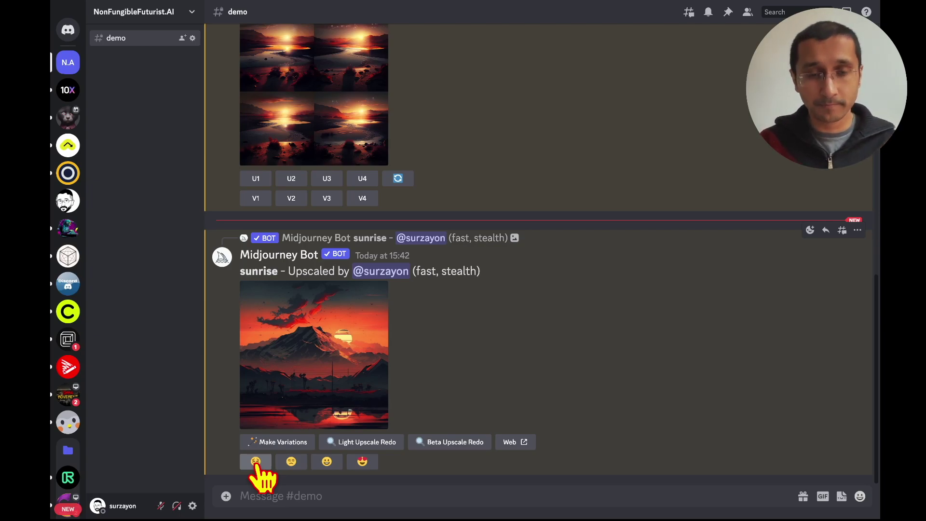
{"action": "scroll", "coordinate": [415, 275], "scroll_direction": "up", "scroll_amount": 8}
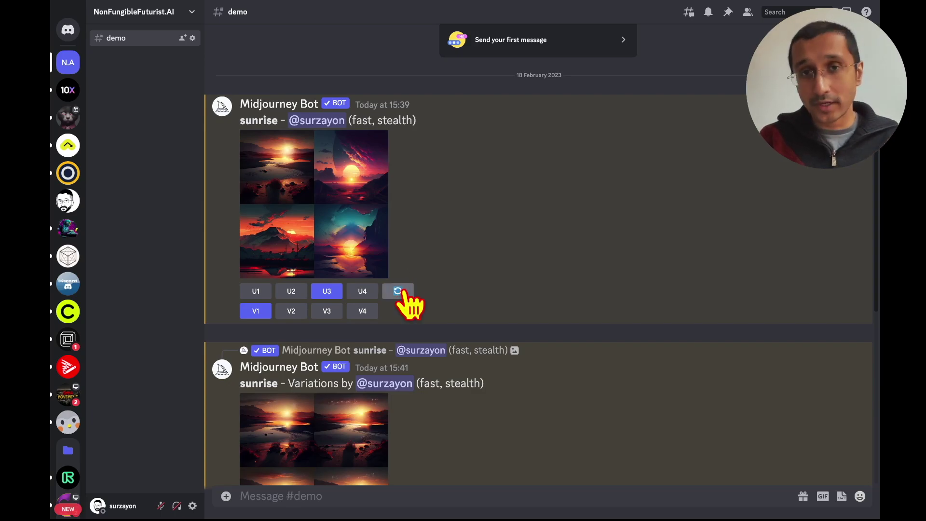
{"action": "left_click", "coordinate": [320, 213]}
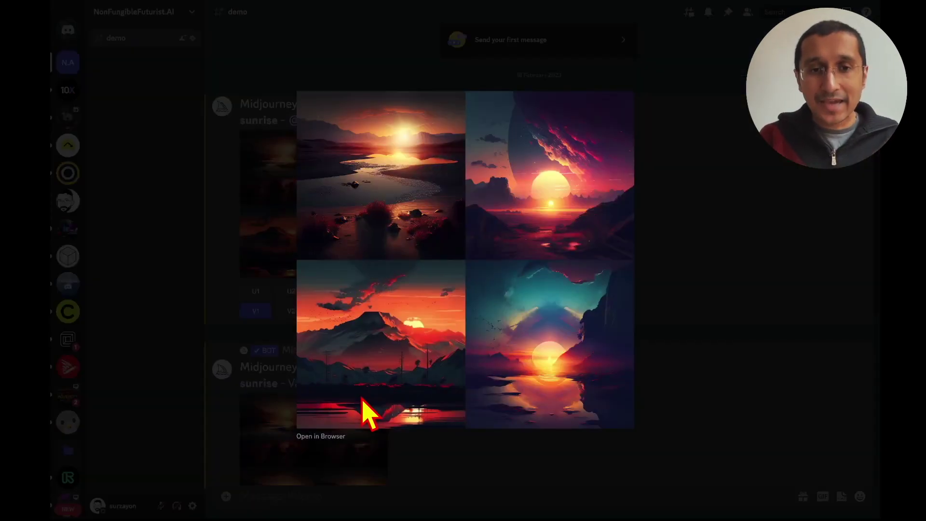
{"action": "key", "text": "Escape"}
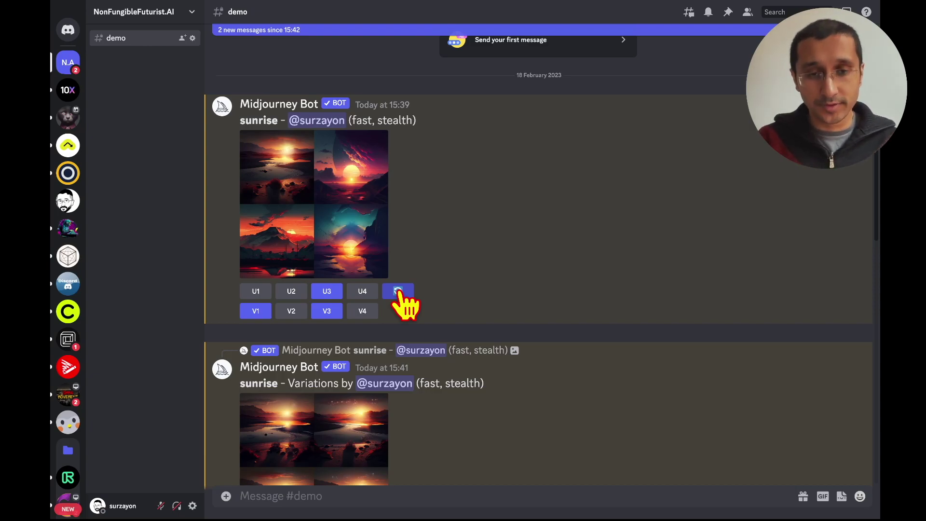
Step: Rerun the sunrise prompt, review the mountain variations enlarged, and upscale the second variation
{"action": "left_click", "coordinate": [398, 291]}
{"action": "scroll", "coordinate": [340, 205], "scroll_direction": "up", "scroll_amount": 4}
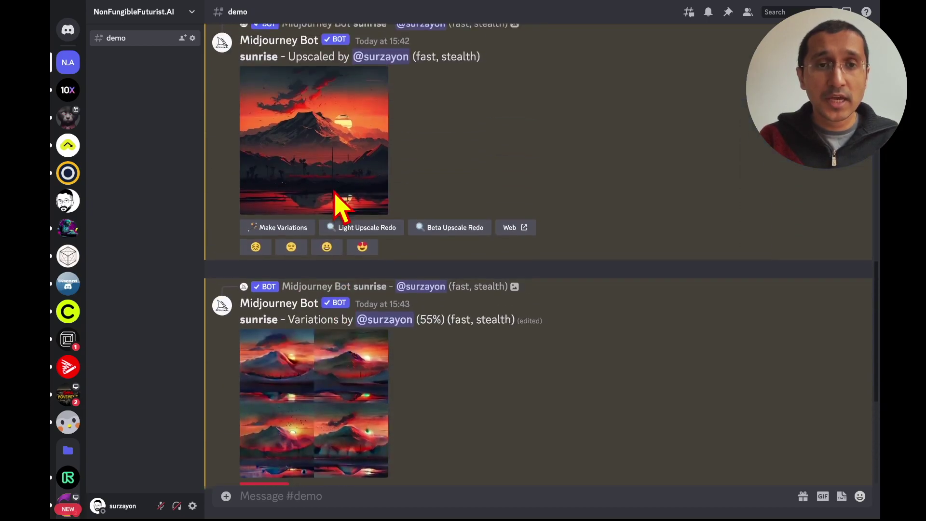
{"action": "scroll", "coordinate": [340, 205], "scroll_direction": "up", "scroll_amount": 1}
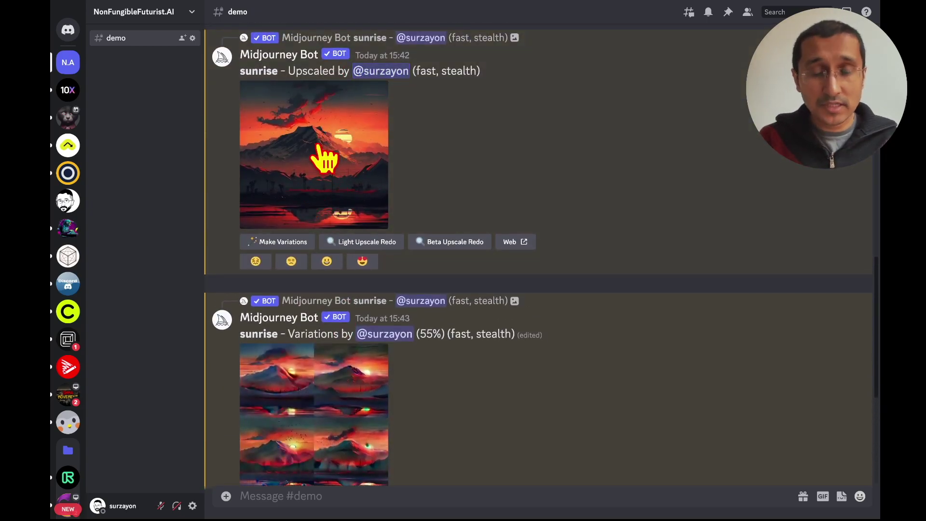
{"action": "scroll", "coordinate": [326, 159], "scroll_direction": "down", "scroll_amount": 3}
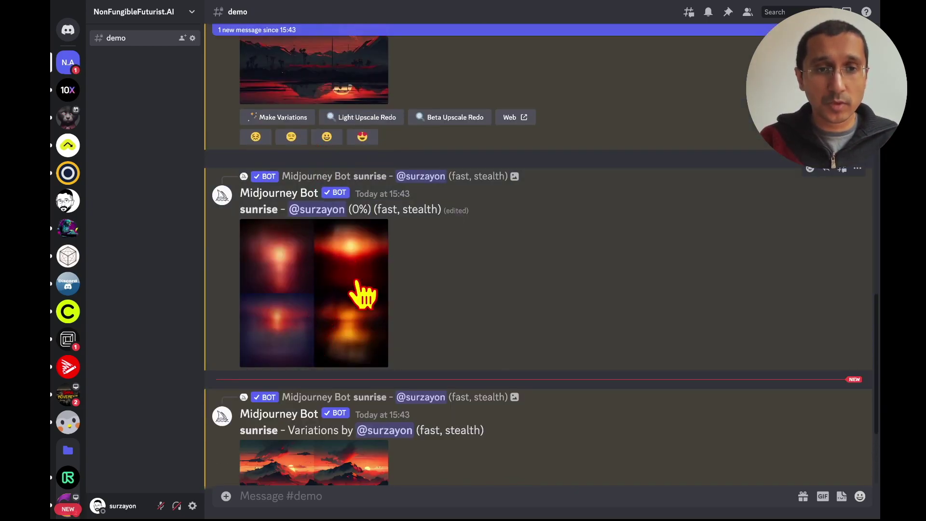
{"action": "scroll", "coordinate": [362, 294], "scroll_direction": "down", "scroll_amount": 3}
{"action": "left_click", "coordinate": [366, 327]}
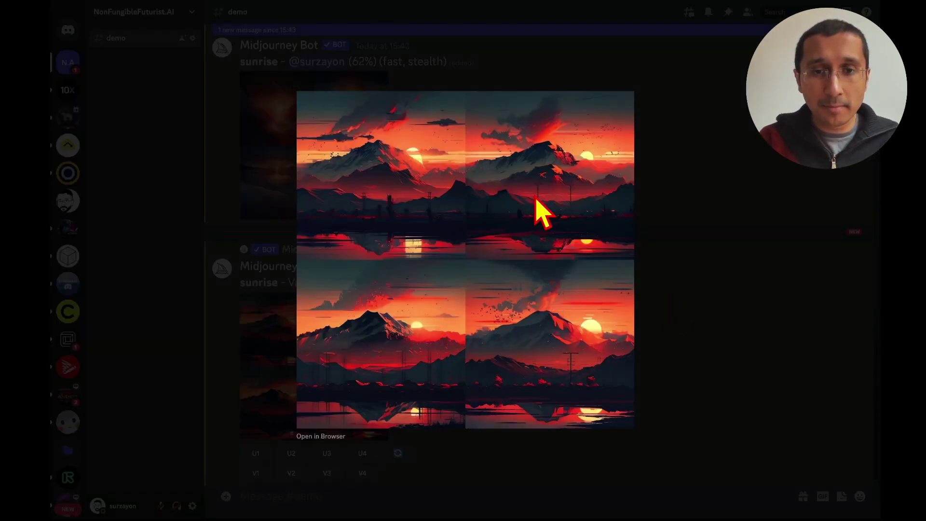
{"action": "key", "text": "Escape"}
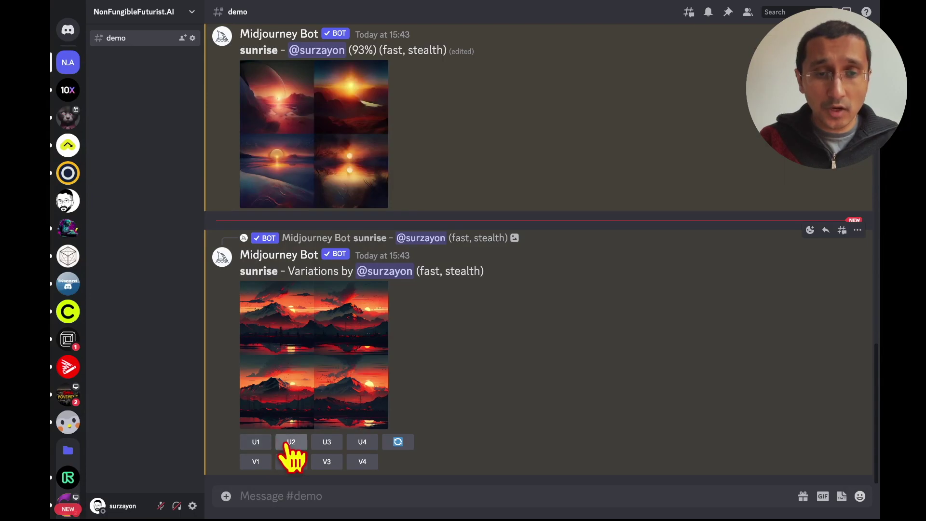
{"action": "left_click", "coordinate": [290, 453]}
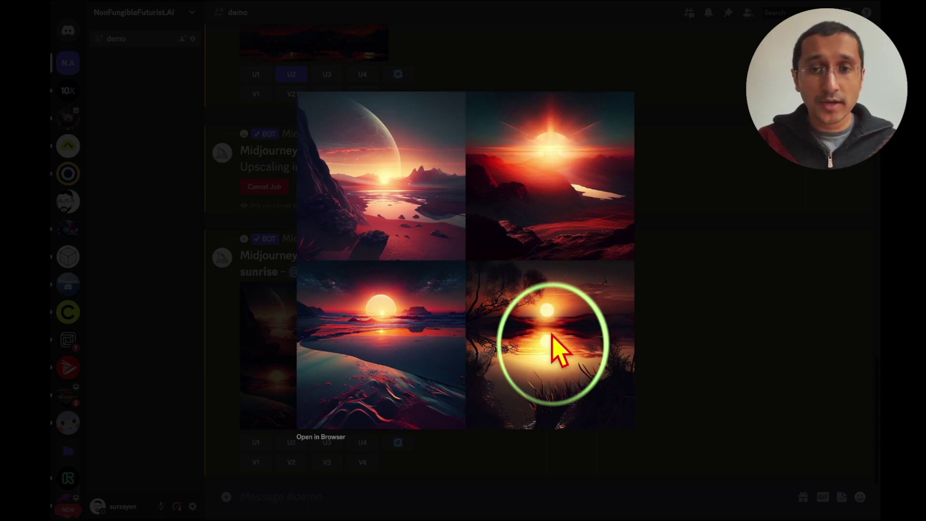
Step: Upscale the fourth sunrise image (U4) and view the resulting mountain image enlarged
{"action": "left_click", "coordinate": [670, 313]}
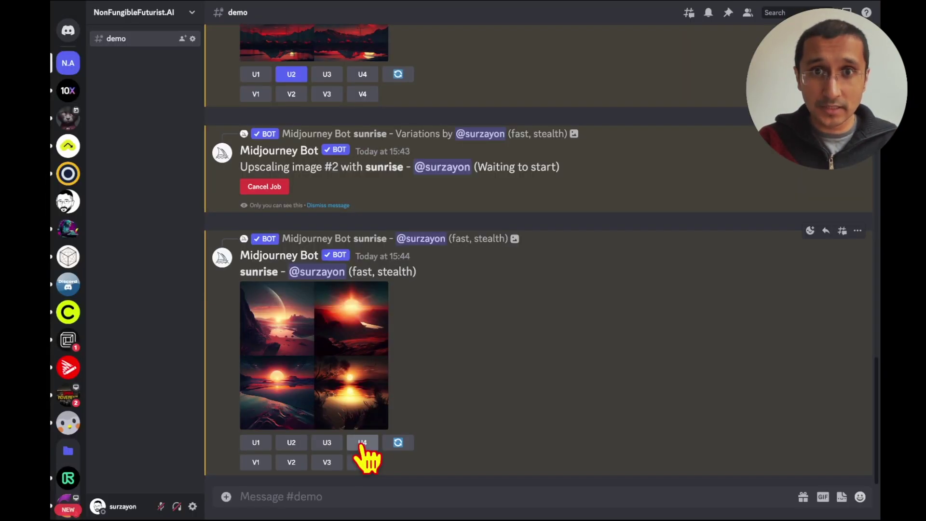
{"action": "left_click", "coordinate": [362, 444]}
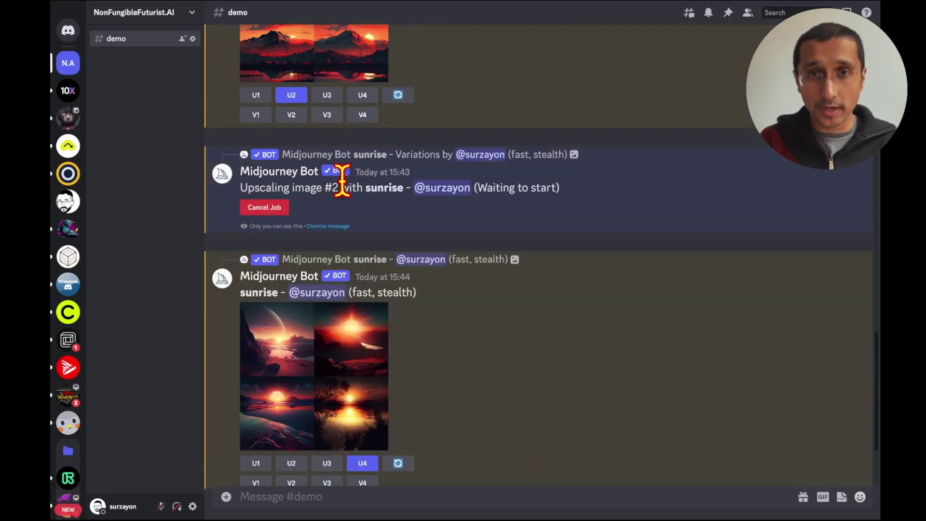
{"action": "left_click", "coordinate": [337, 368]}
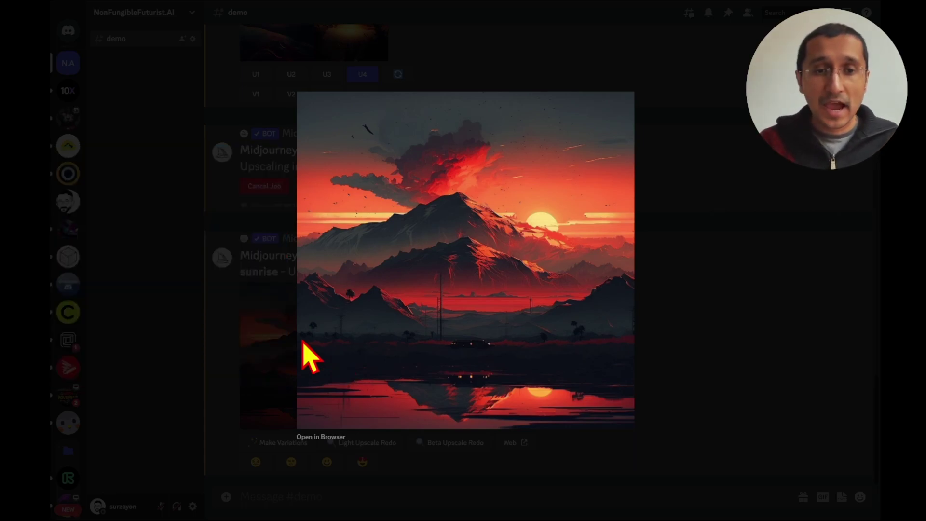
Step: Save the upscaled mountain sunset image to the computer
{"action": "right_click", "coordinate": [428, 291]}
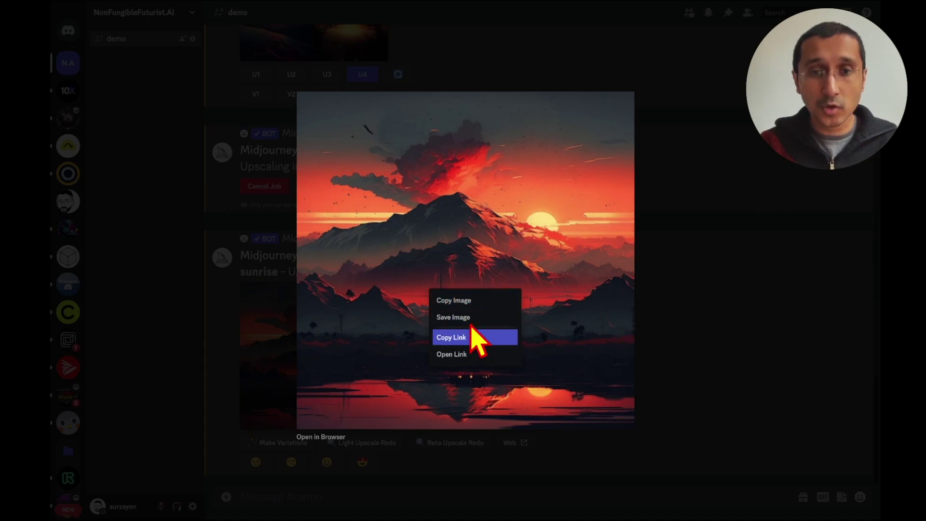
{"action": "left_click", "coordinate": [472, 337]}
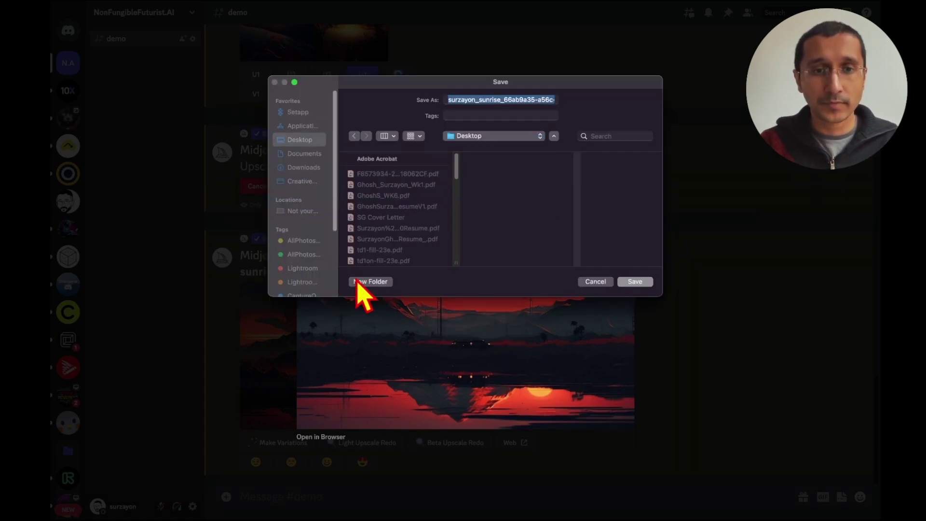
{"action": "left_click", "coordinate": [361, 296]}
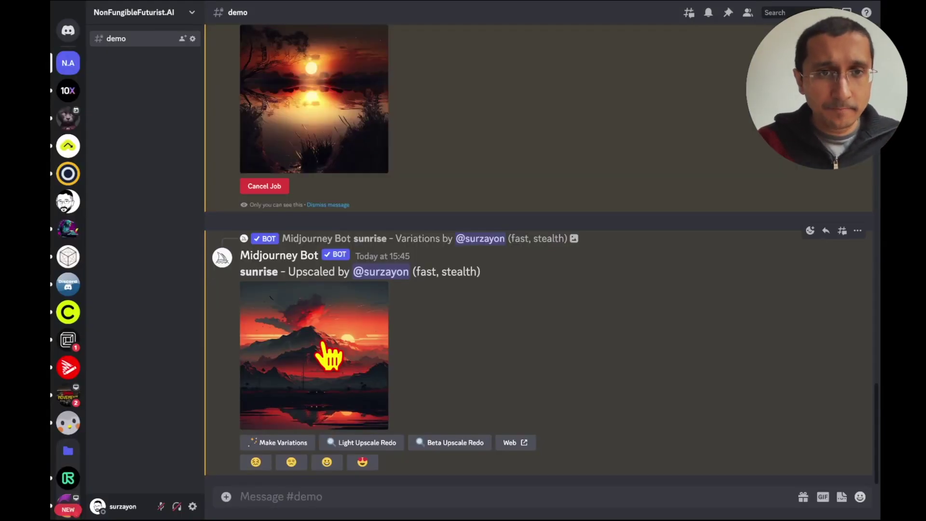
{"action": "scroll", "coordinate": [327, 356], "scroll_direction": "up", "scroll_amount": 6}
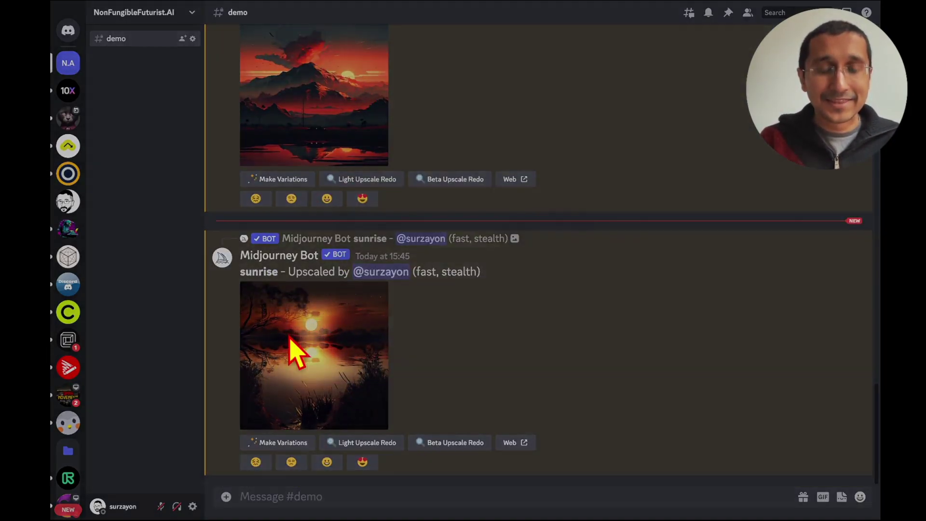
Step: Save the upscaled lakeside sunrise image and close the viewer
{"action": "left_click", "coordinate": [291, 348]}
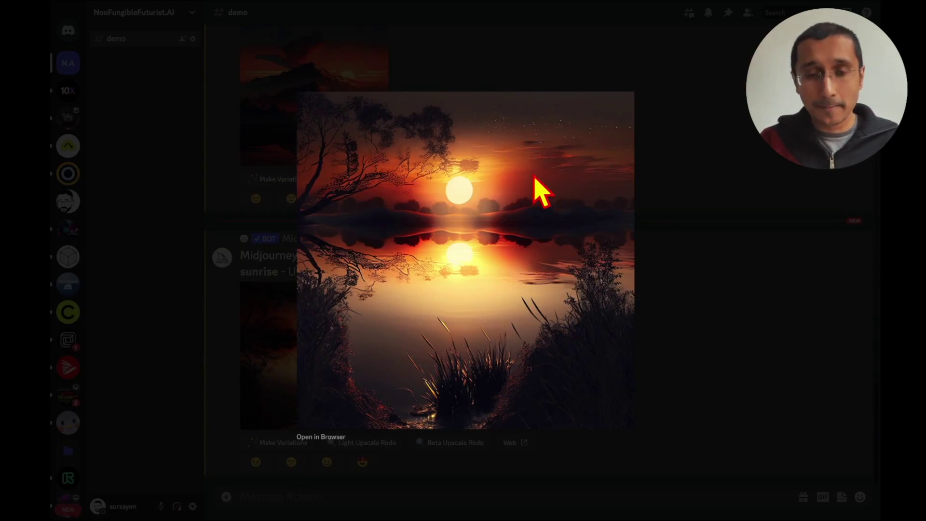
{"action": "left_click", "coordinate": [667, 237]}
{"action": "left_click", "coordinate": [300, 341]}
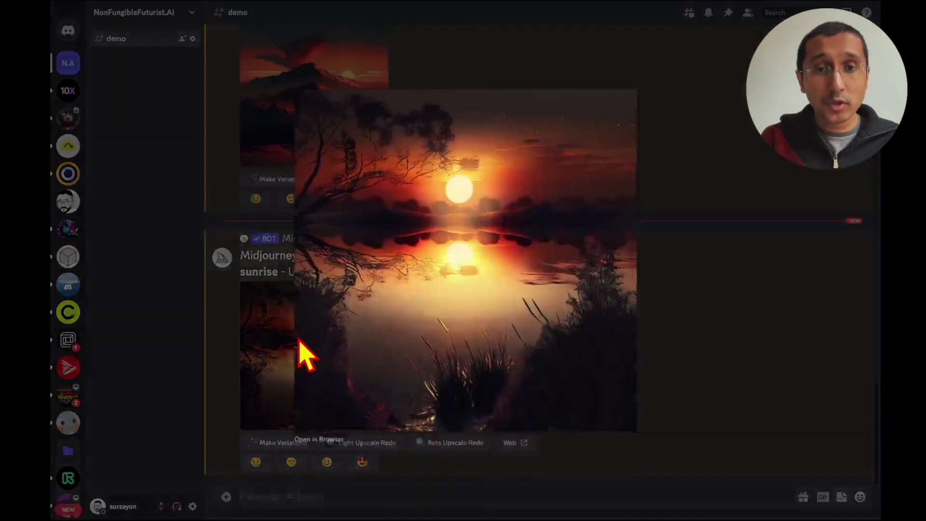
{"action": "right_click", "coordinate": [497, 284]}
{"action": "left_click", "coordinate": [533, 314]}
{"action": "key", "text": "Escape"}
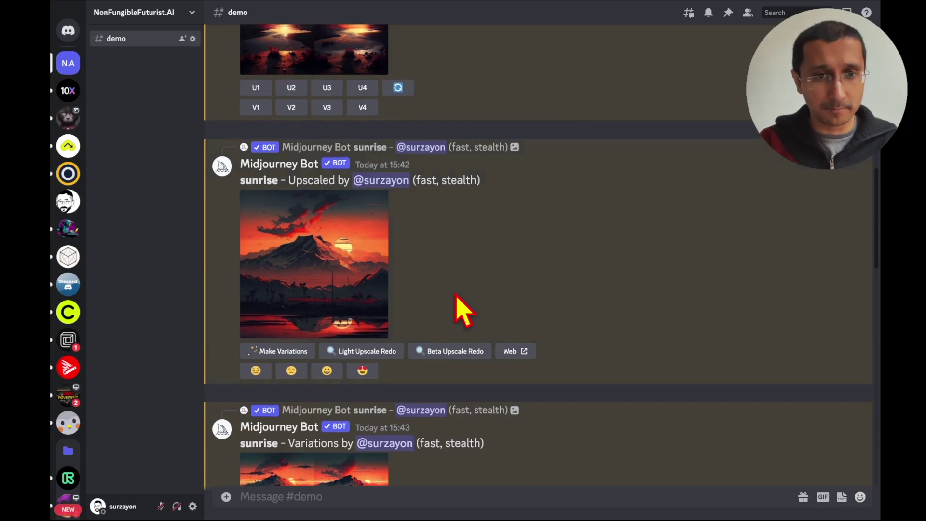
Step: Find the 15:47 ray-burst variations grid and inspect it enlarged
{"action": "scroll", "coordinate": [461, 311], "scroll_direction": "up", "scroll_amount": 5}
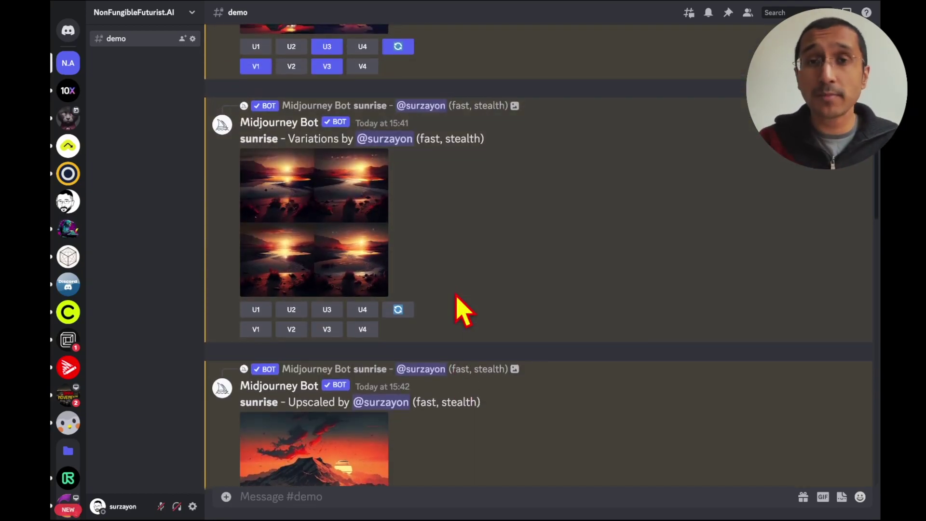
{"action": "scroll", "coordinate": [460, 311], "scroll_direction": "up", "scroll_amount": 3}
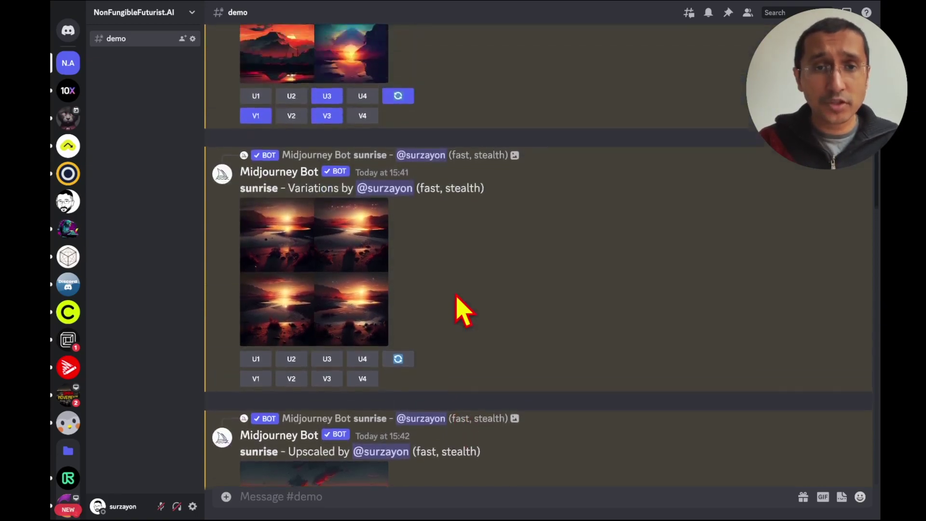
{"action": "scroll", "coordinate": [461, 311], "scroll_direction": "down", "scroll_amount": 10}
{"action": "scroll", "coordinate": [463, 311], "scroll_direction": "down", "scroll_amount": 1}
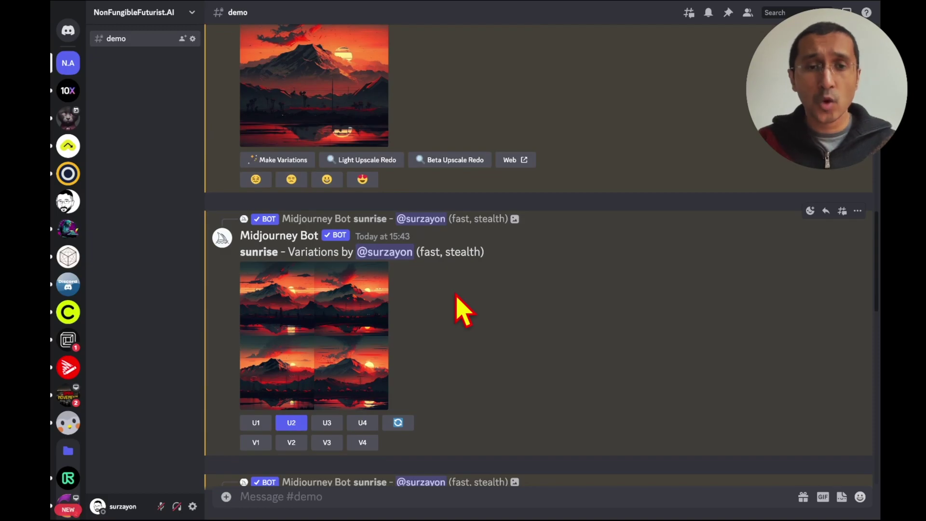
{"action": "scroll", "coordinate": [461, 311], "scroll_direction": "down", "scroll_amount": 5}
{"action": "scroll", "coordinate": [461, 311], "scroll_direction": "up", "scroll_amount": 3}
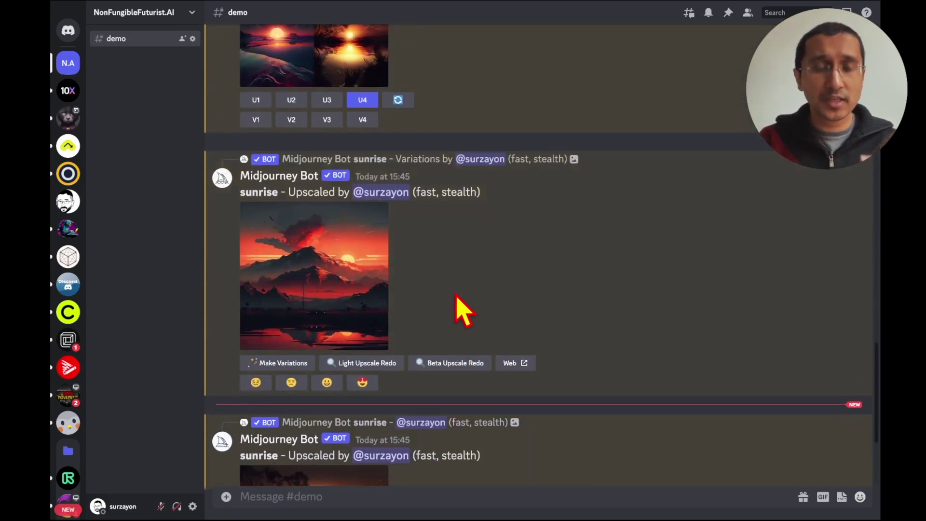
{"action": "scroll", "coordinate": [461, 311], "scroll_direction": "up", "scroll_amount": 2}
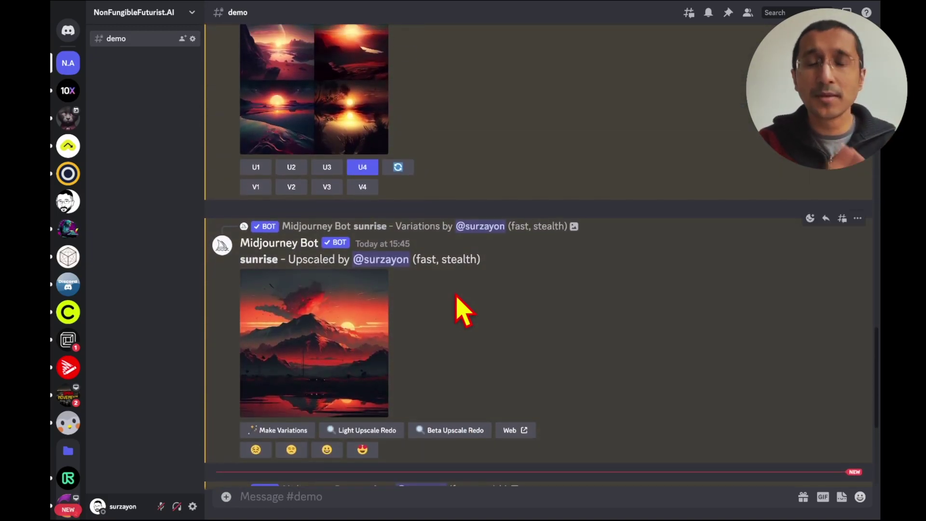
{"action": "scroll", "coordinate": [460, 311], "scroll_direction": "down", "scroll_amount": 5}
{"action": "left_click", "coordinate": [300, 378]}
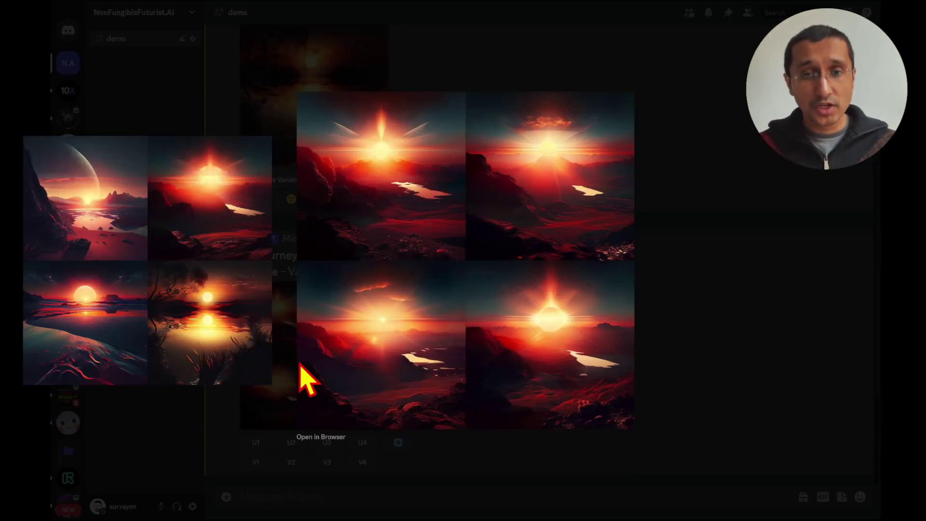
{"action": "left_click", "coordinate": [737, 275]}
Step: Upscale the third image of the ray-burst variations grid (U3)
{"action": "left_click", "coordinate": [326, 442]}
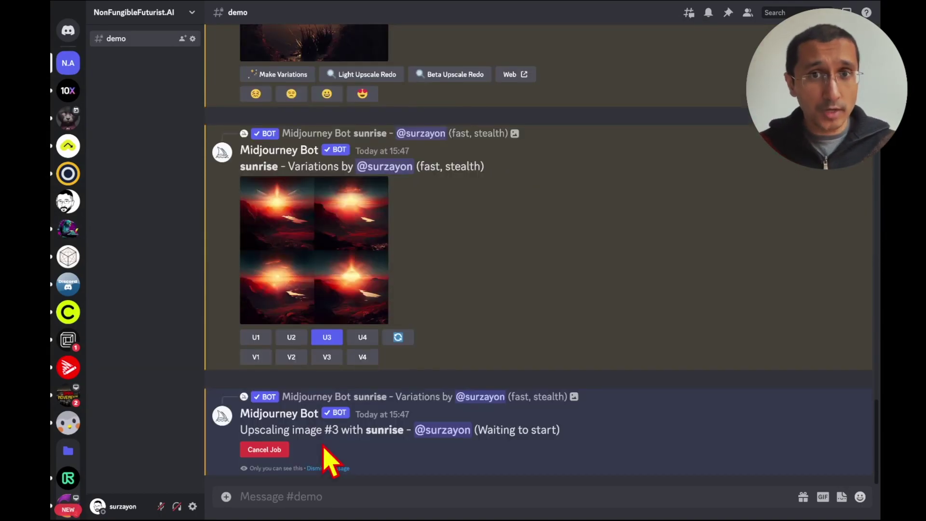
{"action": "scroll", "coordinate": [323, 458], "scroll_direction": "up", "scroll_amount": 20}
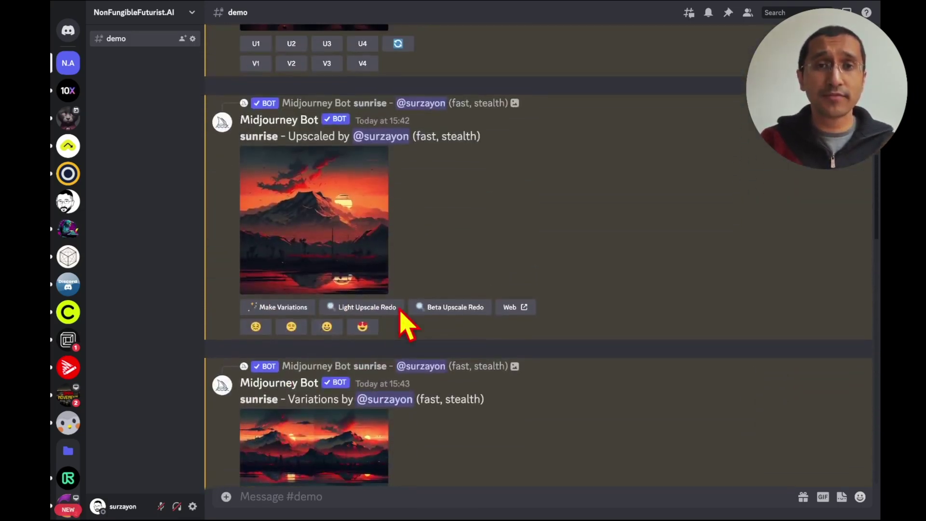
{"action": "scroll", "coordinate": [403, 320], "scroll_direction": "up", "scroll_amount": 10}
{"action": "scroll", "coordinate": [403, 320], "scroll_direction": "down", "scroll_amount": 20}
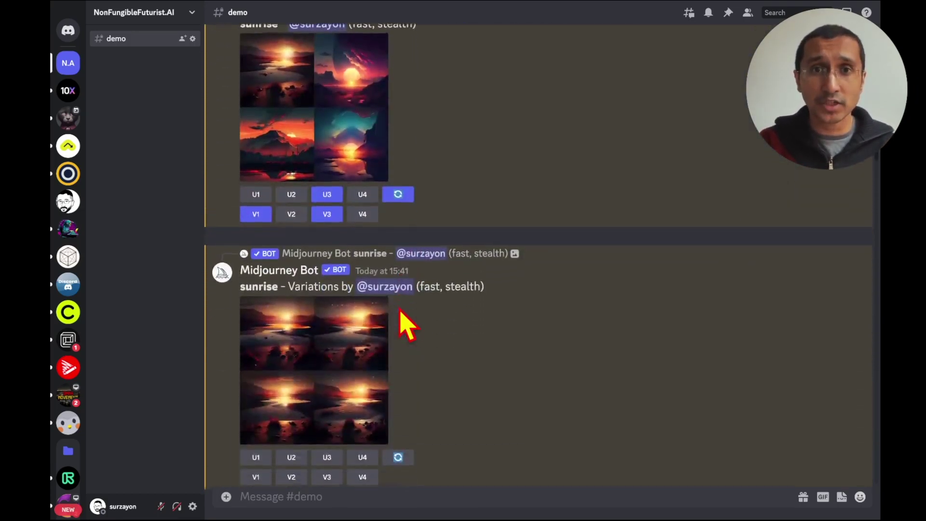
{"action": "scroll", "coordinate": [345, 400], "scroll_direction": "up", "scroll_amount": 3}
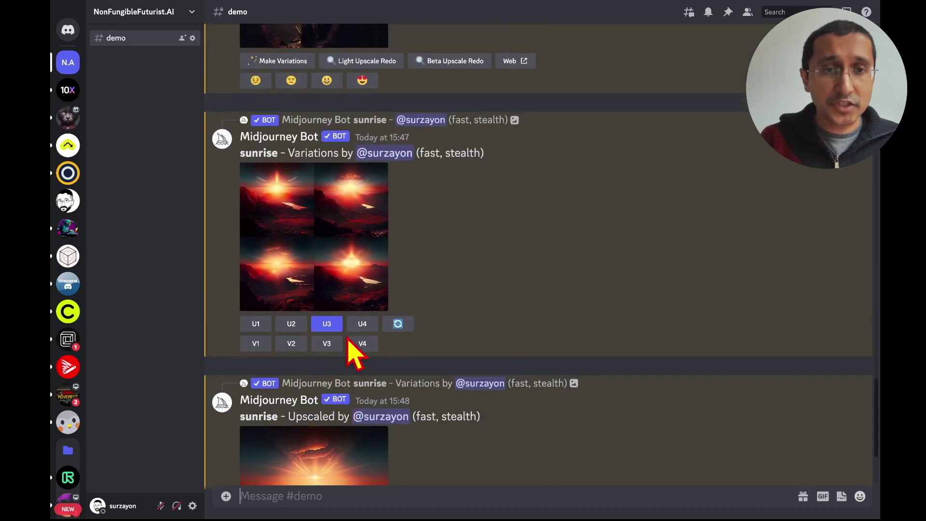
{"action": "scroll", "coordinate": [332, 261], "scroll_direction": "down", "scroll_amount": 3}
Step: Save the 15:48 upscaled ray-burst sunrise to the Desktop and close the viewer
{"action": "left_click", "coordinate": [347, 362]}
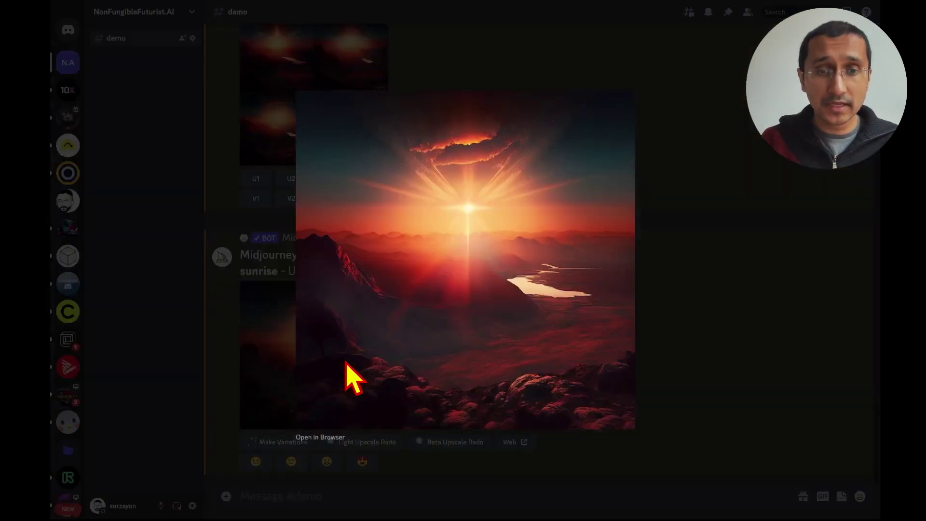
{"action": "right_click", "coordinate": [424, 242]}
{"action": "left_click", "coordinate": [463, 270]}
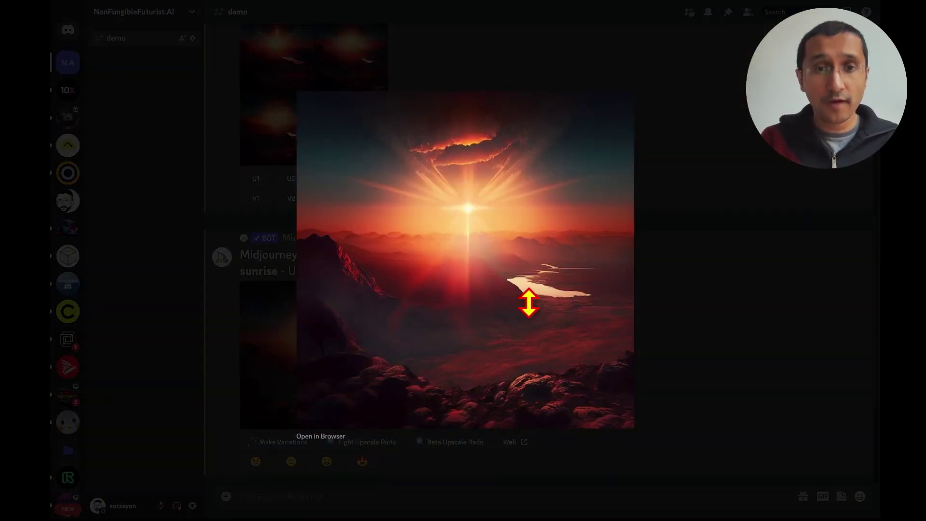
{"action": "left_click", "coordinate": [291, 140]}
{"action": "scroll", "coordinate": [379, 263], "scroll_direction": "down", "scroll_amount": 5}
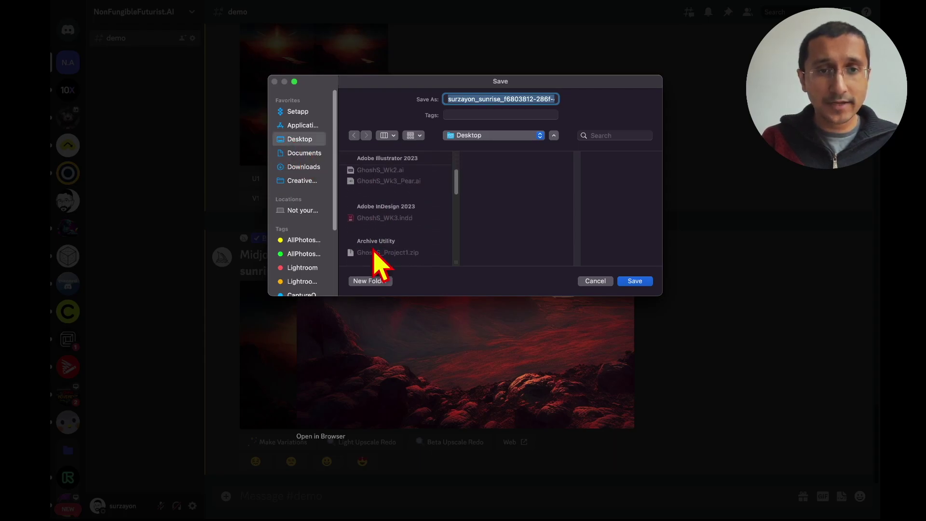
{"action": "left_click", "coordinate": [381, 250]}
{"action": "key", "text": "Return"}
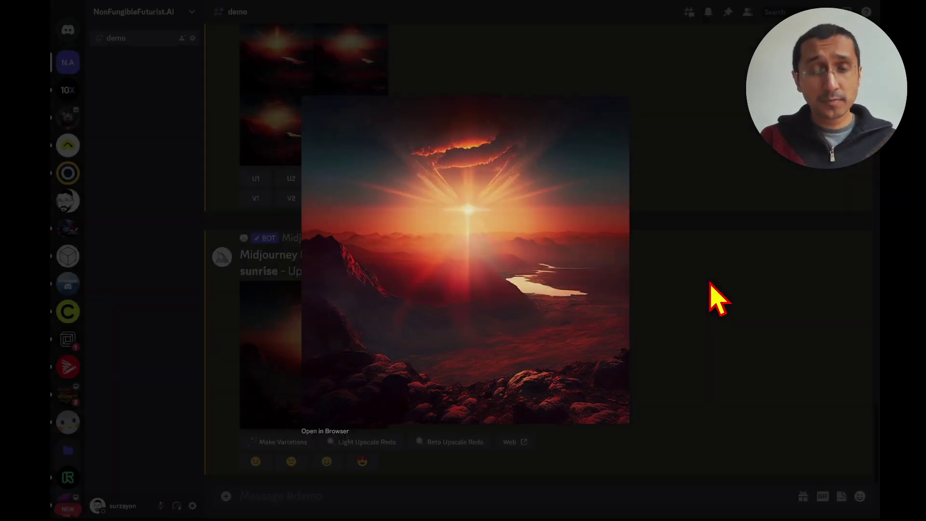
{"action": "left_click", "coordinate": [704, 296]}
{"action": "scroll", "coordinate": [713, 298], "scroll_direction": "down", "scroll_amount": 10}
{"action": "scroll", "coordinate": [714, 296], "scroll_direction": "up", "scroll_amount": 5}
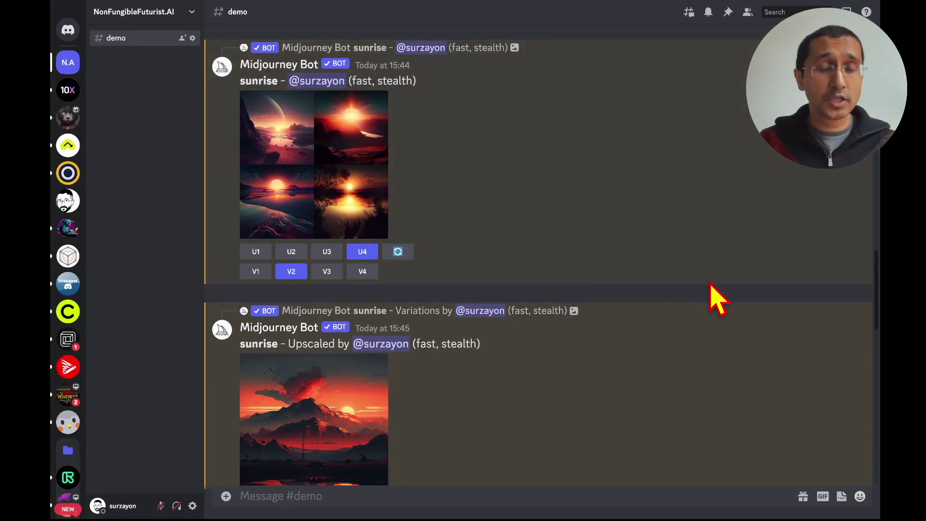
{"action": "scroll", "coordinate": [717, 298], "scroll_direction": "up", "scroll_amount": 1}
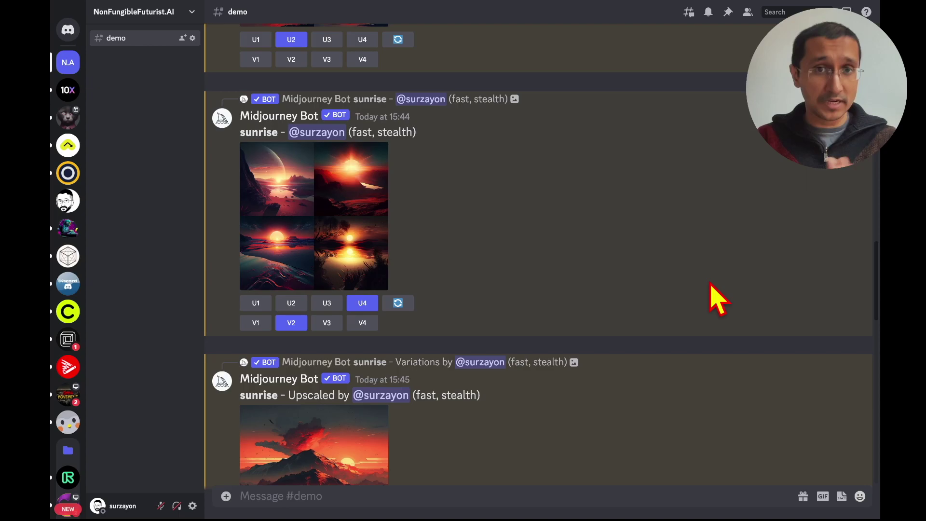
{"action": "scroll", "coordinate": [717, 298], "scroll_direction": "down", "scroll_amount": 10}
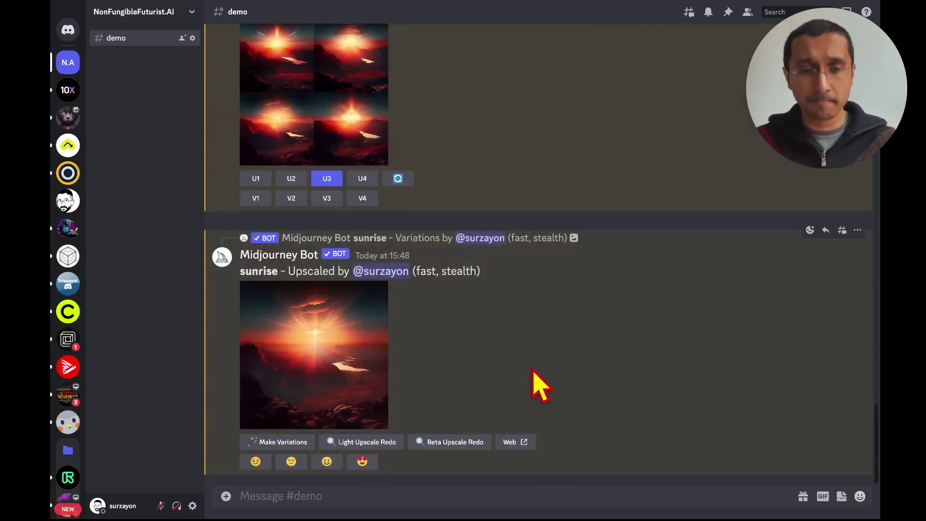
Step: Submit /imagine with 'a cat sitting on a beach looking at a sunrise'
{"action": "left_click", "coordinate": [401, 488]}
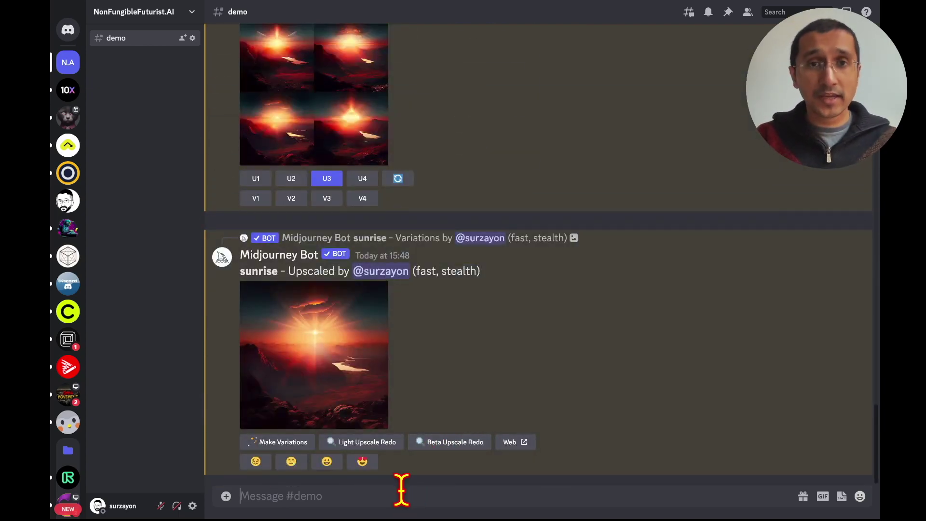
{"action": "type", "text": "/"}
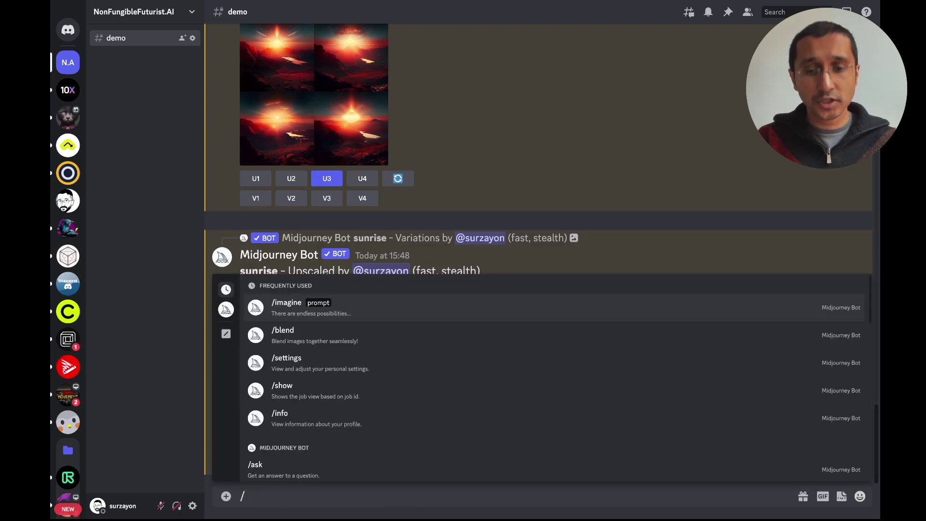
{"action": "key", "text": "Tab"}
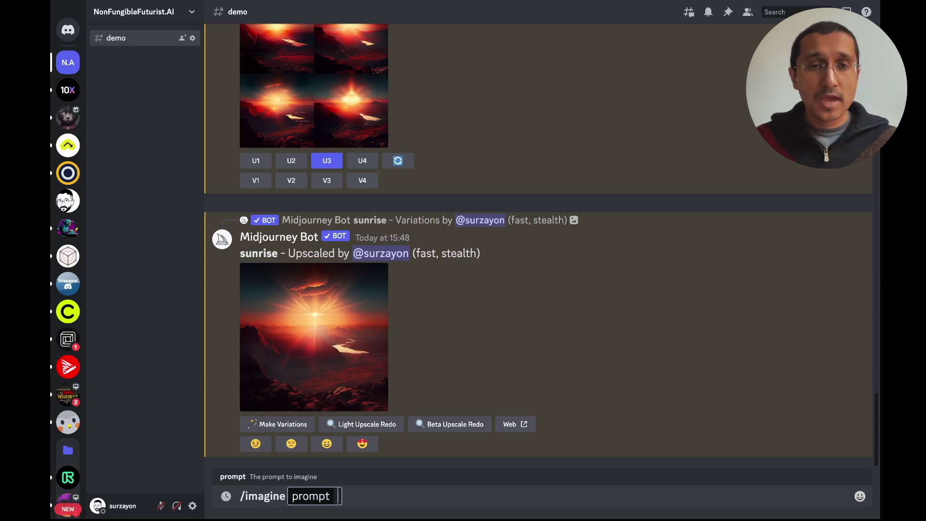
{"action": "type", "text": "a"}
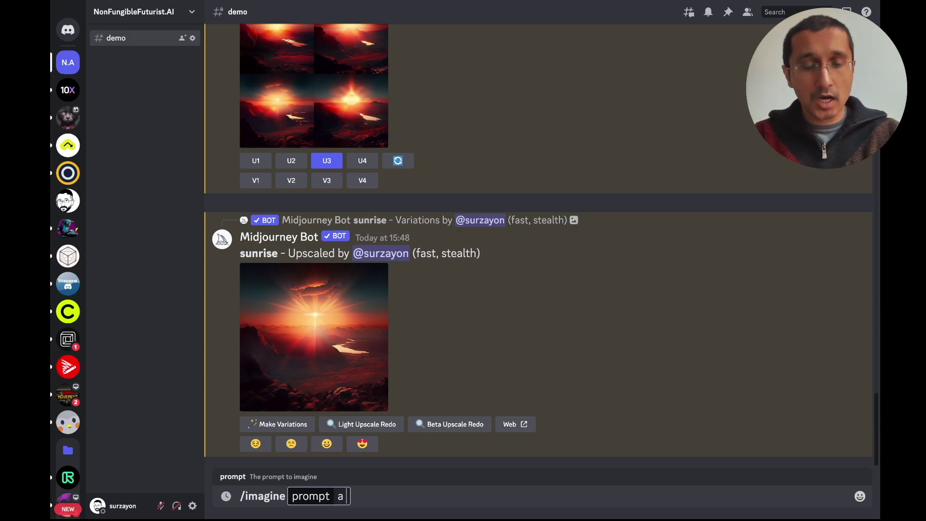
{"action": "type", "text": " cat"}
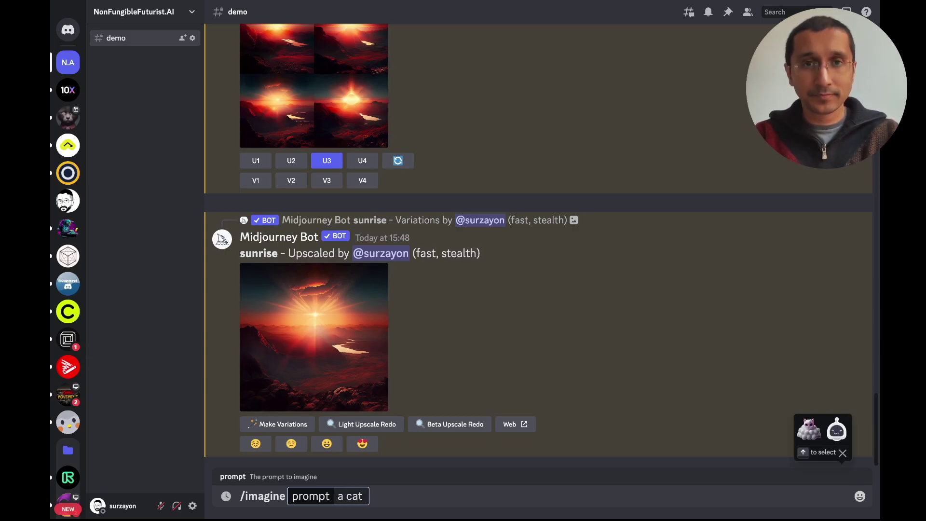
{"action": "type", "text": "sitting on "}
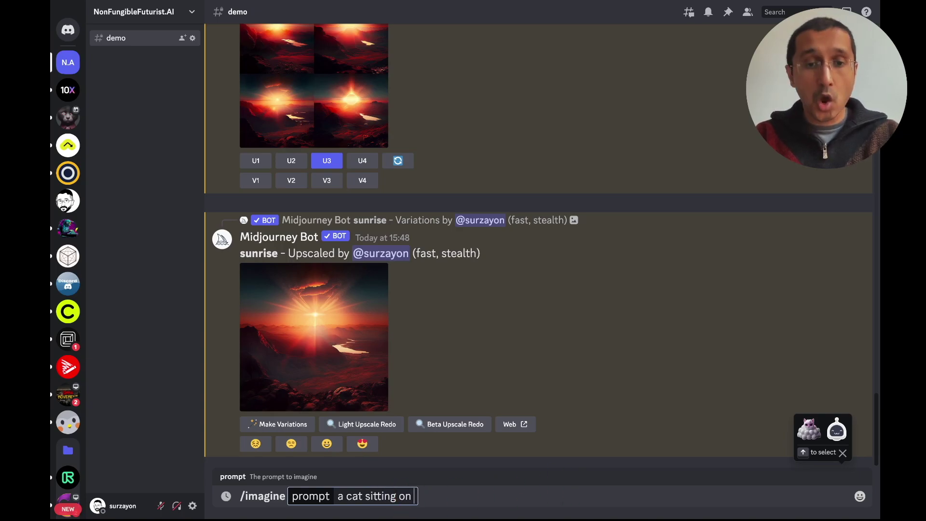
{"action": "type", "text": "a beach "}
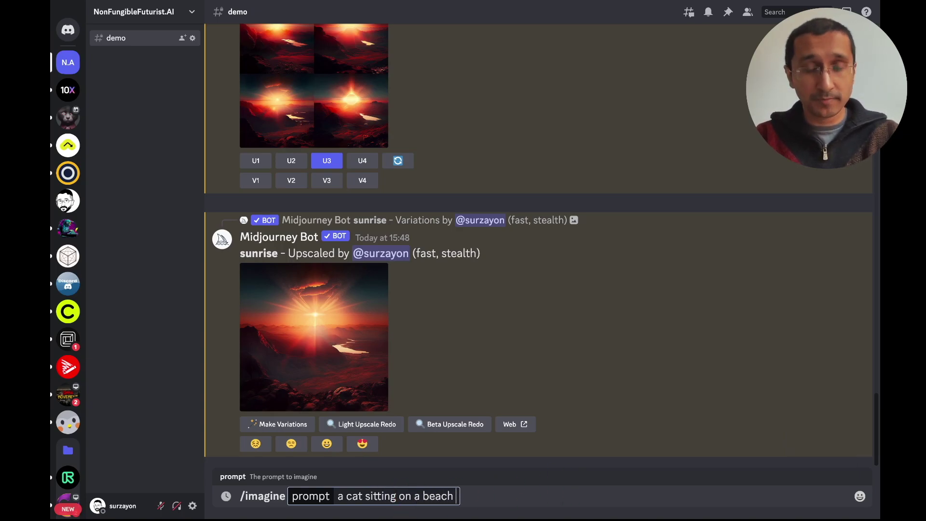
{"action": "type", "text": "looking at a sunrise"}
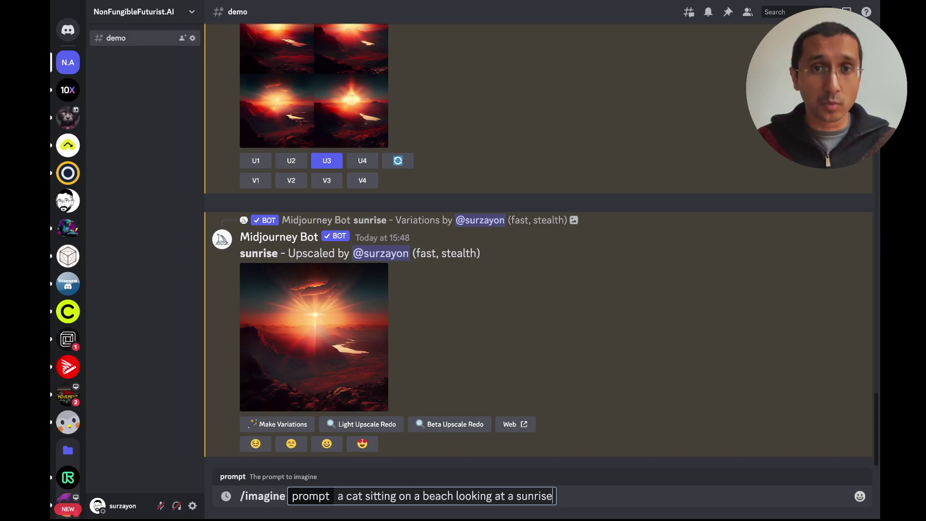
{"action": "key", "text": "Return"}
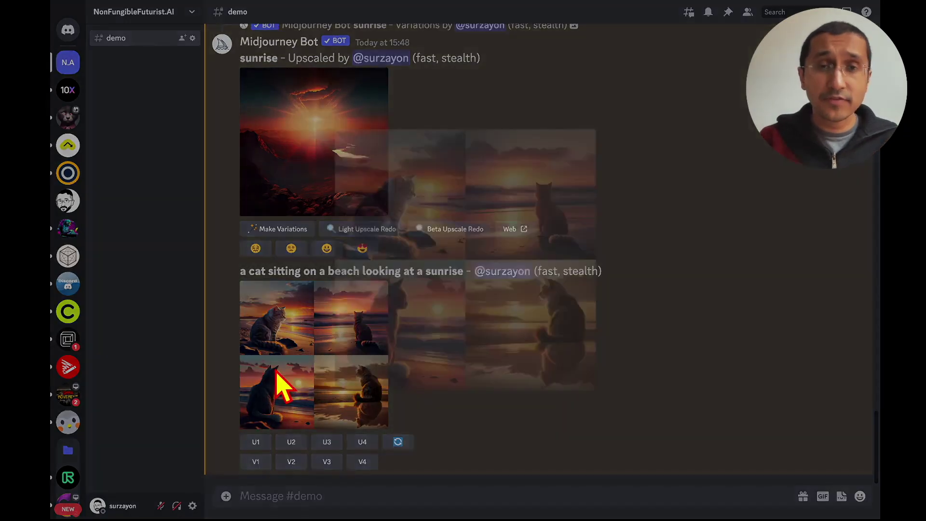
Step: Preview the cat-on-beach grid enlarged and upscale the bottom-right image (U4)
{"action": "left_click", "coordinate": [276, 371]}
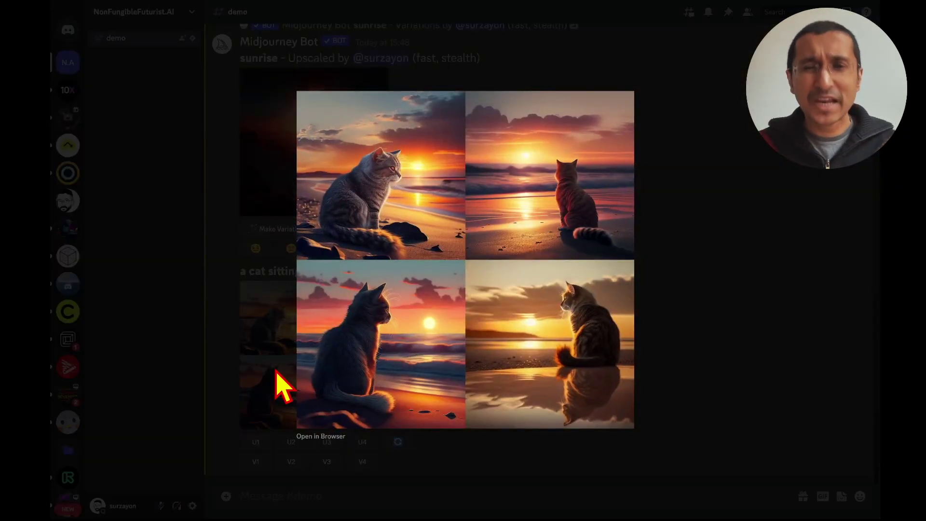
{"action": "left_click", "coordinate": [276, 371]}
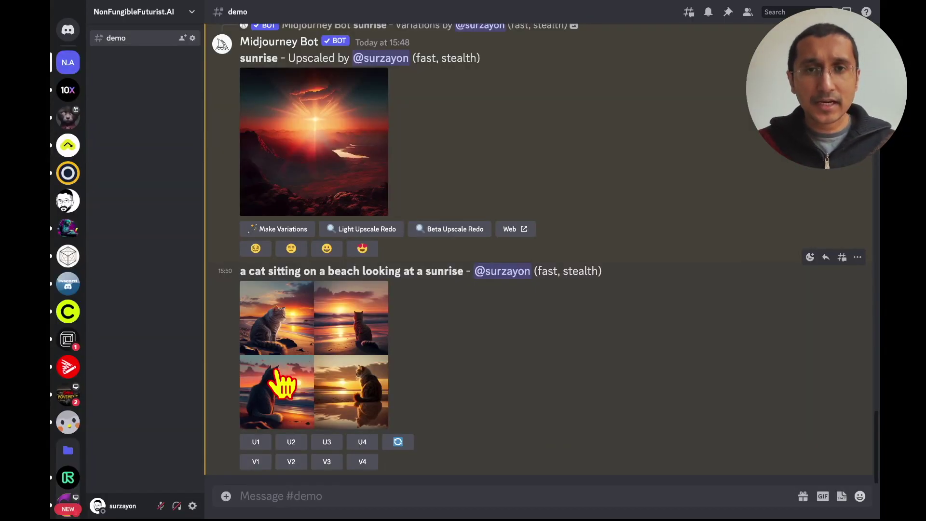
{"action": "left_click", "coordinate": [291, 409]}
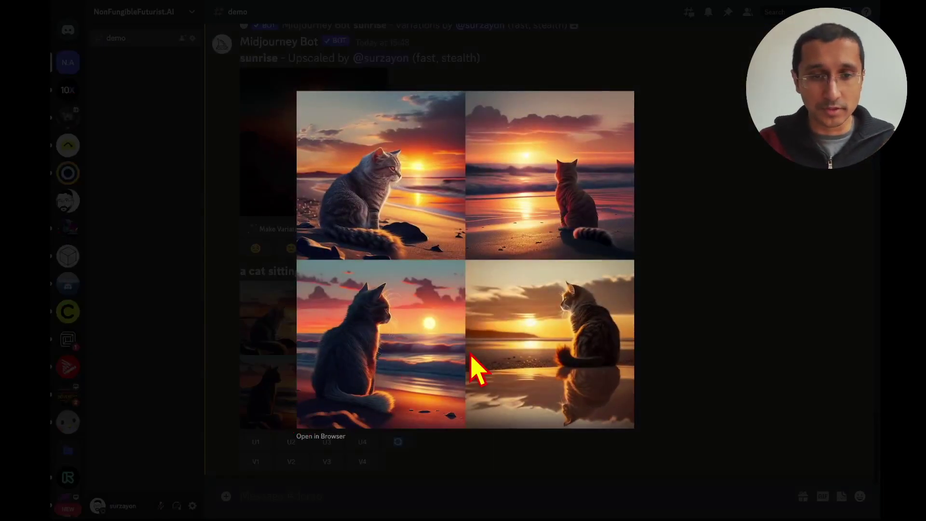
{"action": "left_click", "coordinate": [669, 333]}
{"action": "left_click", "coordinate": [361, 442]}
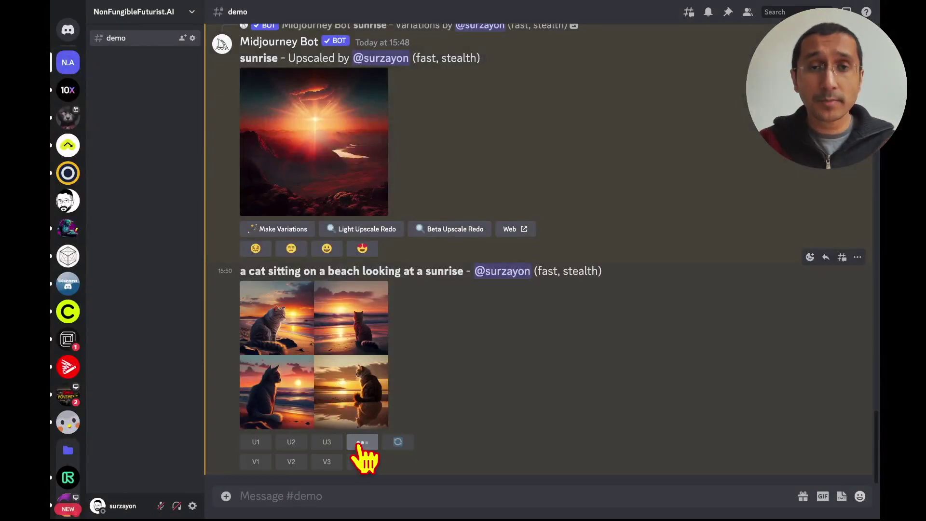
Step: Start a new bot command and select the earlier cat-on-beach prompt text to reuse
{"action": "left_click", "coordinate": [343, 496]}
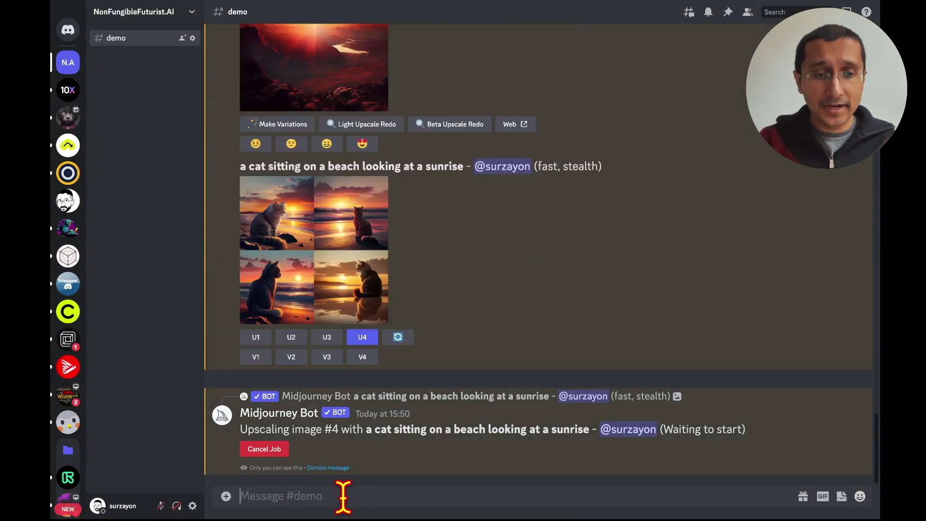
{"action": "type", "text": "/"}
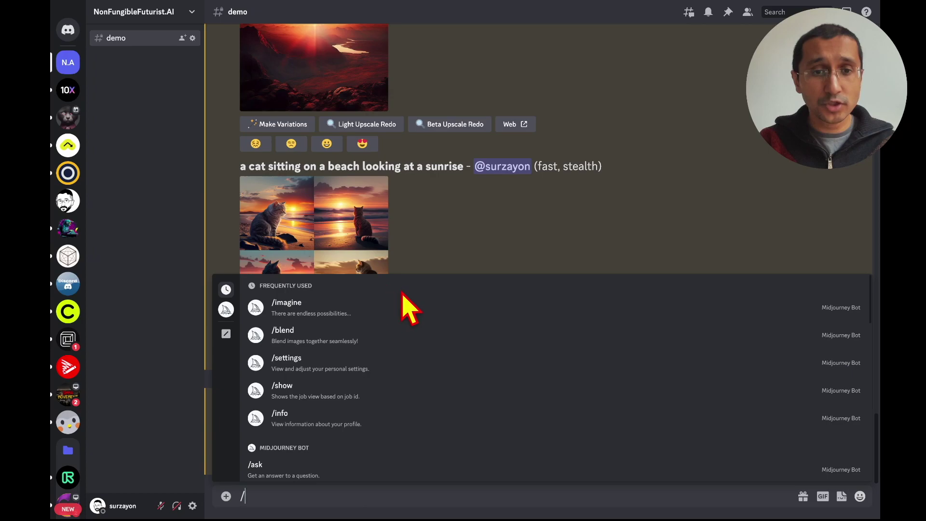
{"action": "left_click", "coordinate": [527, 234]}
{"action": "left_click_drag", "start_coordinate": [462, 166], "coordinate": [241, 169]}
{"action": "key", "text": "ctrl+c"}
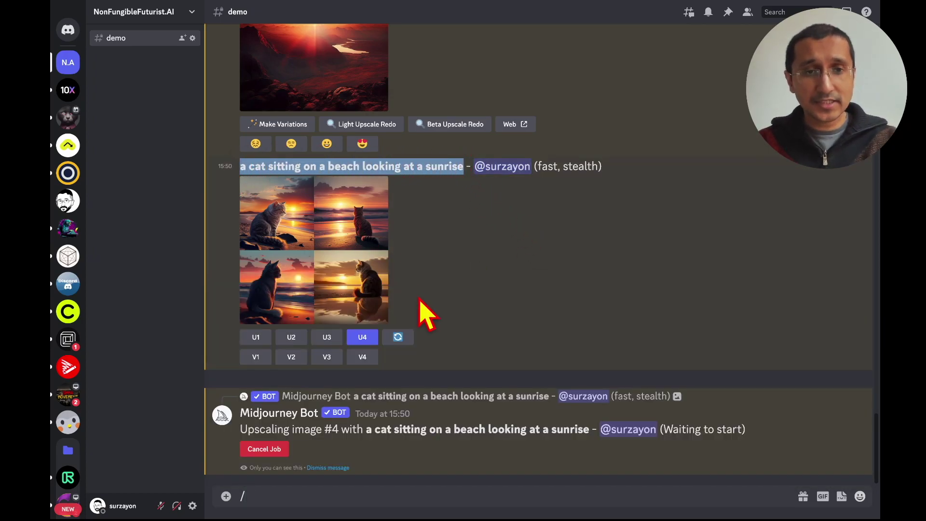
Step: Submit the pasted cat-on-beach prompt with ', in the style of leonardo da vinci' appended
{"action": "left_click", "coordinate": [306, 490]}
{"action": "key", "text": "Tab"}
{"action": "key", "text": "ctrl+v"}
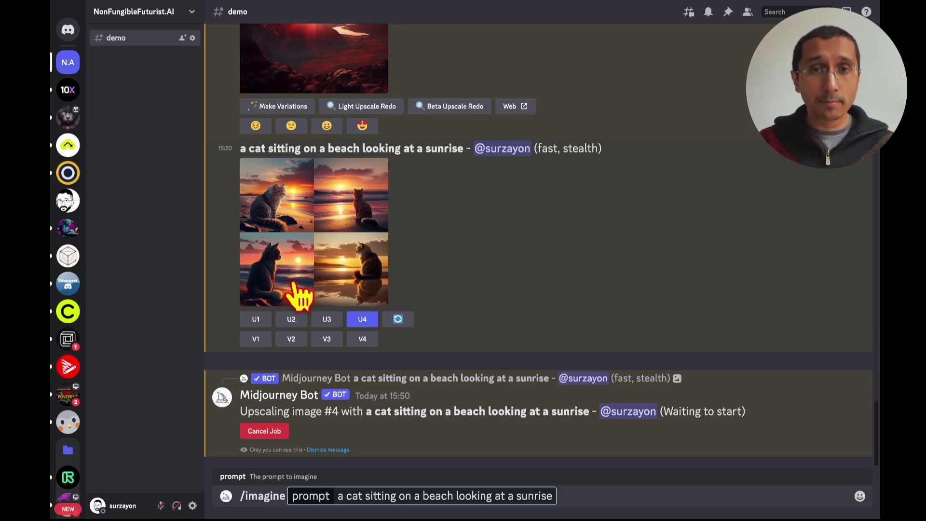
{"action": "type", "text": ","}
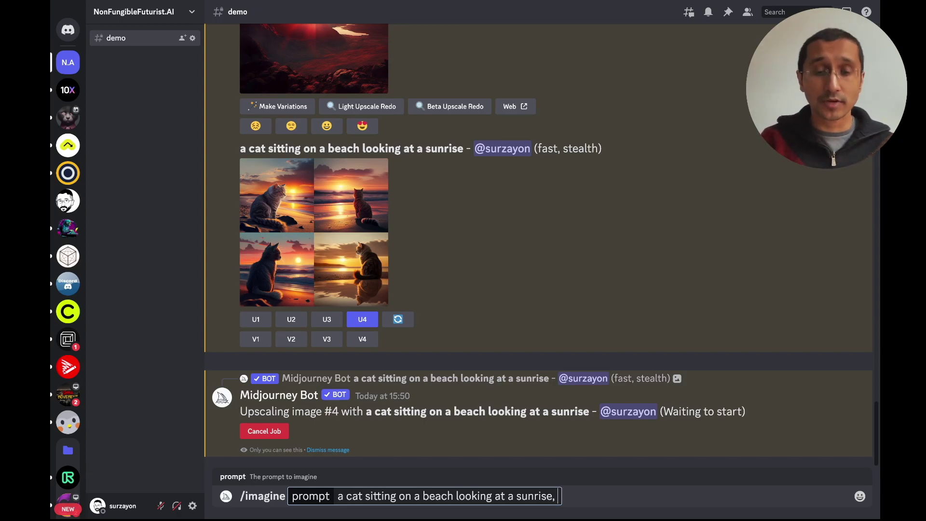
{"action": "type", "text": "in the st"}
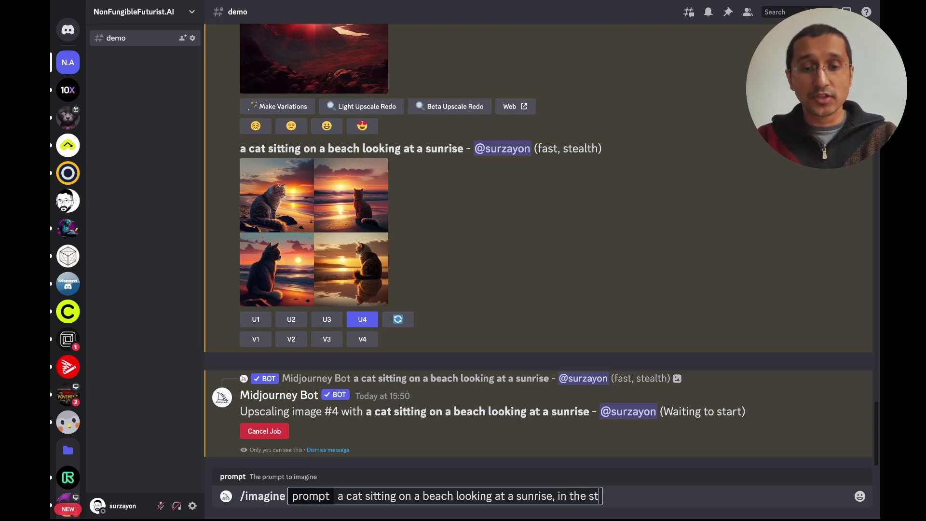
{"action": "type", "text": "ylw of"}
{"action": "key", "text": "BackSpace"}
{"action": "key", "text": "BackSpace"}
{"action": "key", "text": "BackSpace"}
{"action": "key", "text": "BackSpace"}
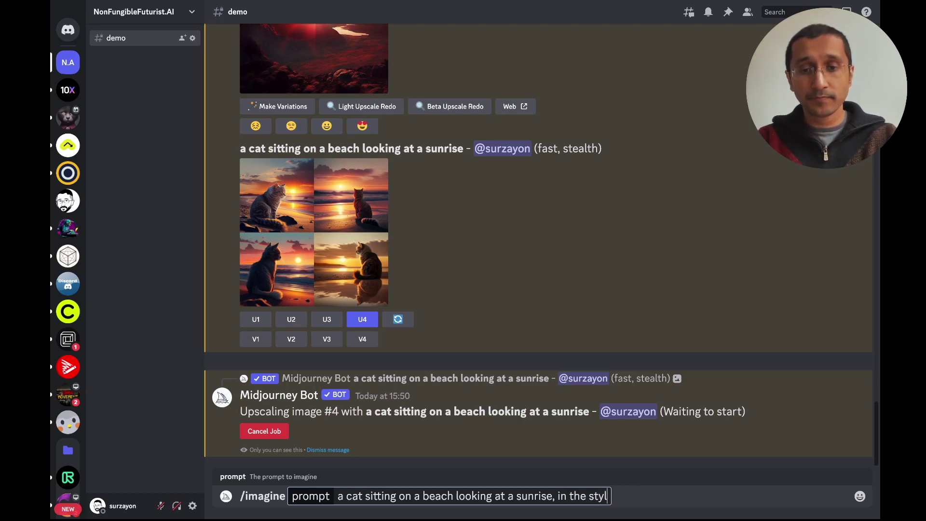
{"action": "type", "text": "e of le"}
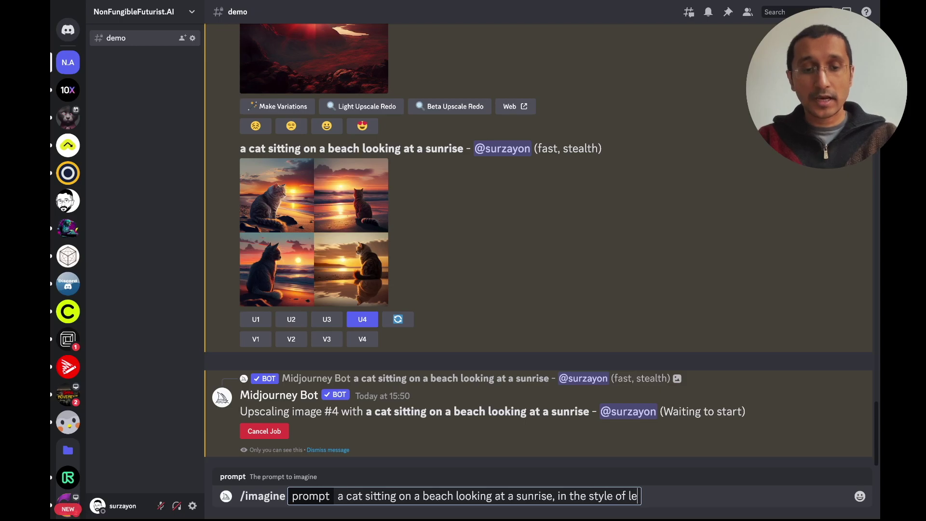
{"action": "type", "text": "onardo da vinci"}
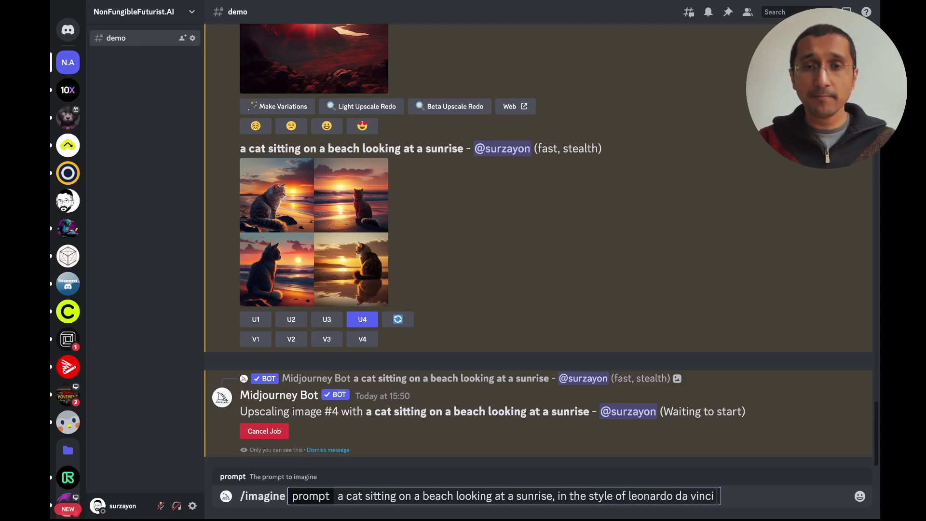
{"action": "key", "text": "Return"}
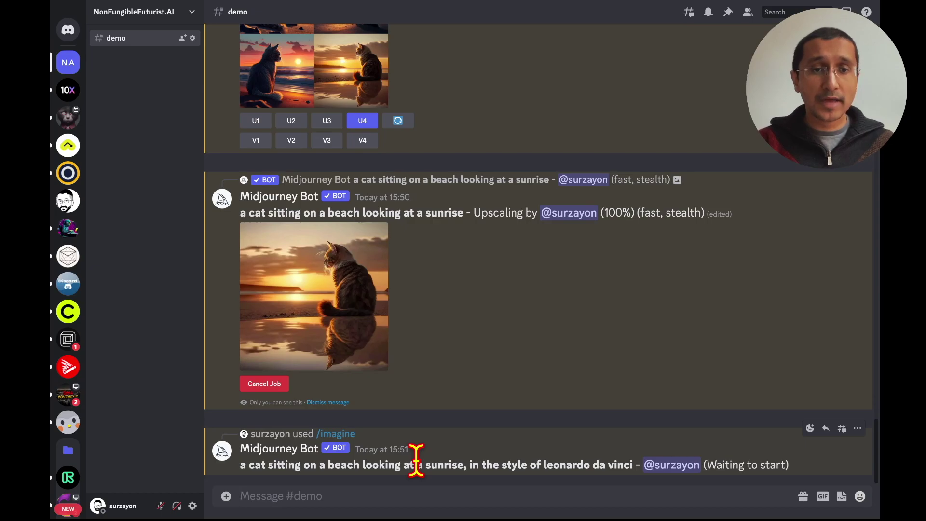
Step: Save the enlarged upscaled cat-on-beach image to the Desktop
{"action": "left_click", "coordinate": [338, 301]}
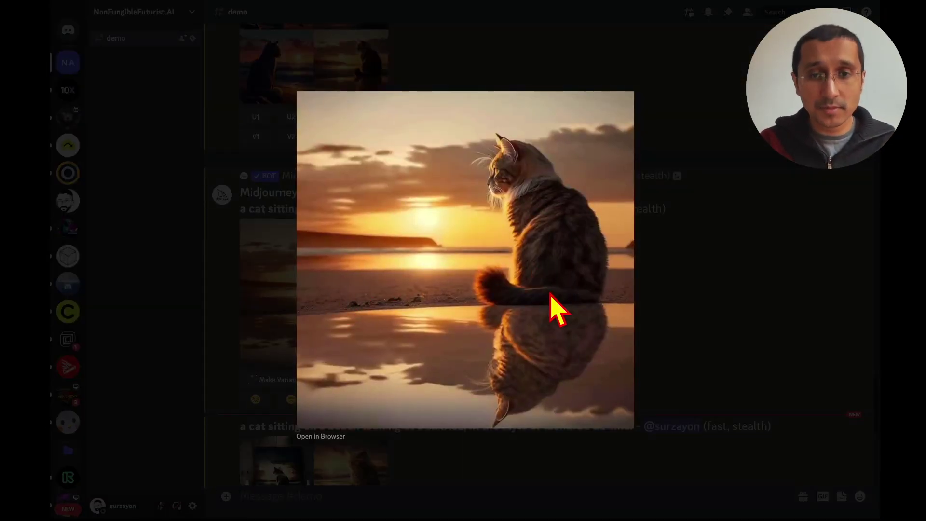
{"action": "right_click", "coordinate": [468, 264]}
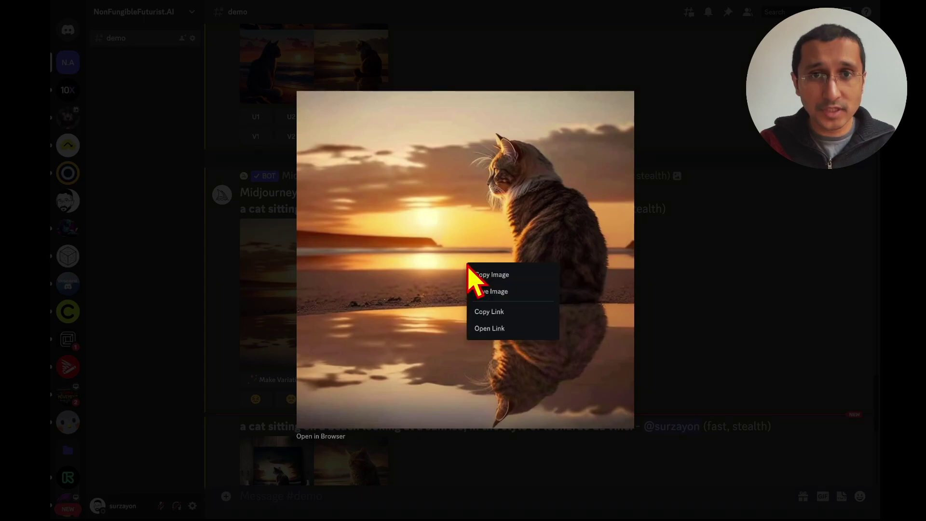
{"action": "left_click", "coordinate": [509, 292]}
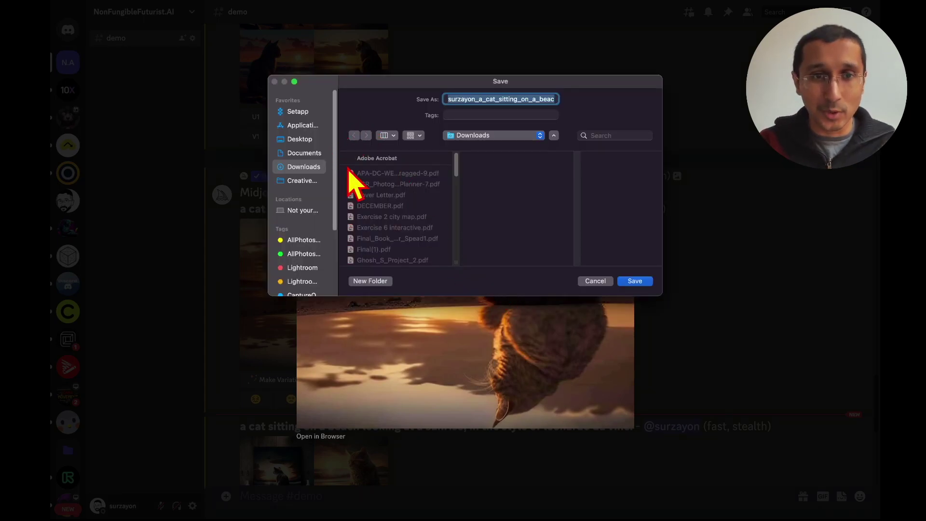
{"action": "scroll", "coordinate": [413, 206], "scroll_direction": "down", "scroll_amount": 5}
{"action": "left_click", "coordinate": [311, 140]}
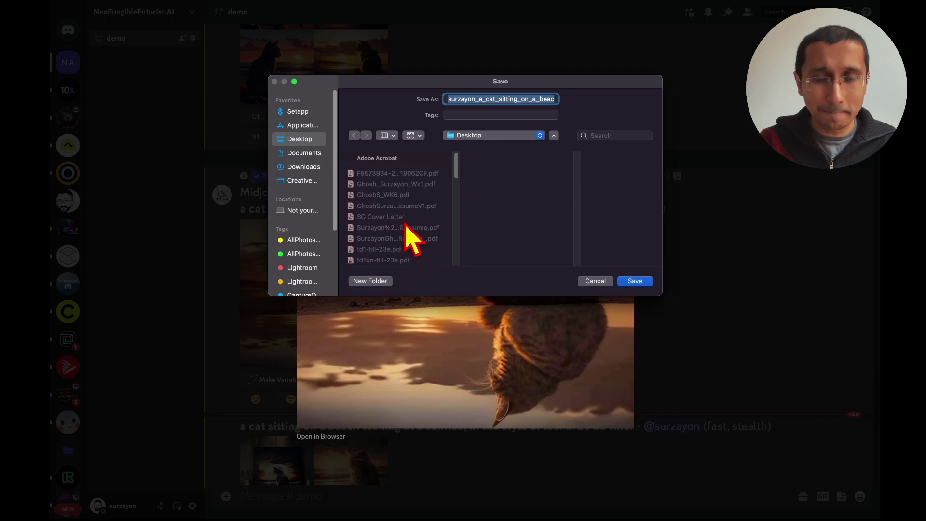
{"action": "scroll", "coordinate": [407, 233], "scroll_direction": "down", "scroll_amount": 6}
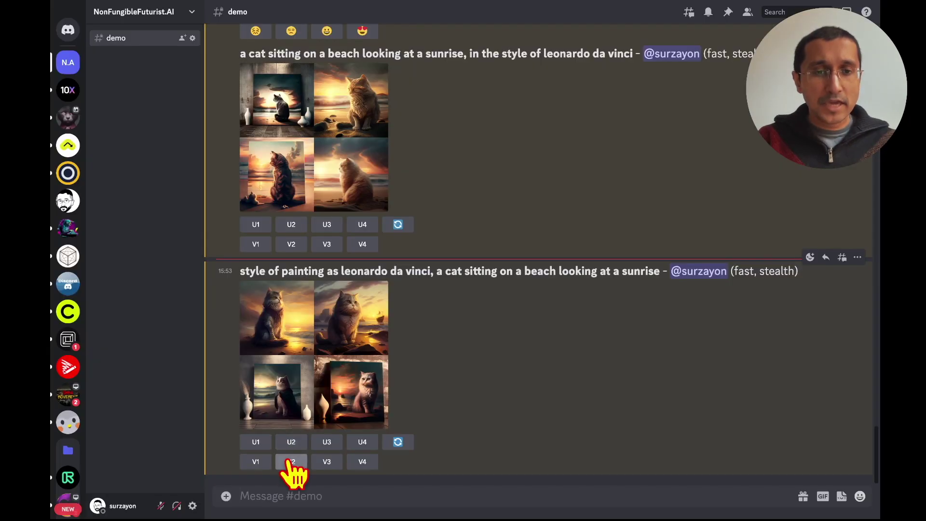
Step: Request variations of da Vinci image #2, then submit the cat prompt with ', illustration' appended
{"action": "left_click", "coordinate": [289, 461]}
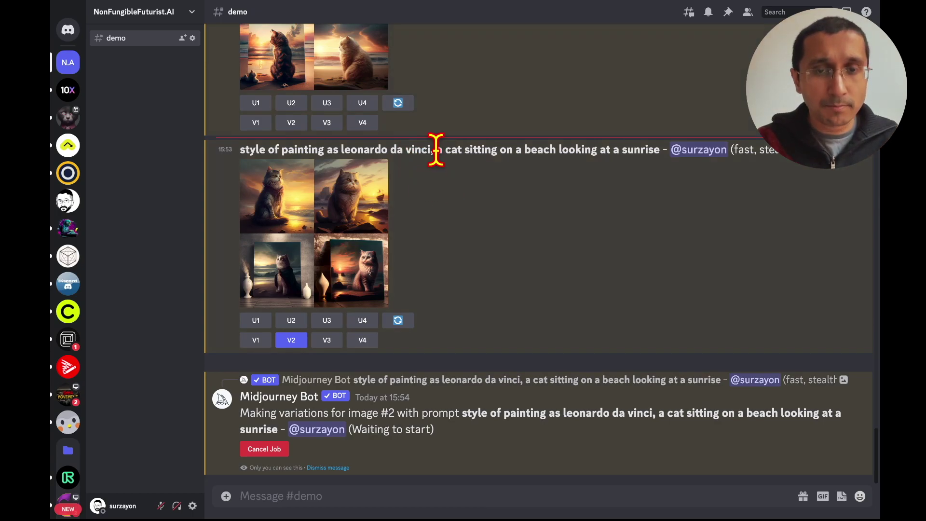
{"action": "left_click_drag", "start_coordinate": [435, 150], "coordinate": [651, 151]}
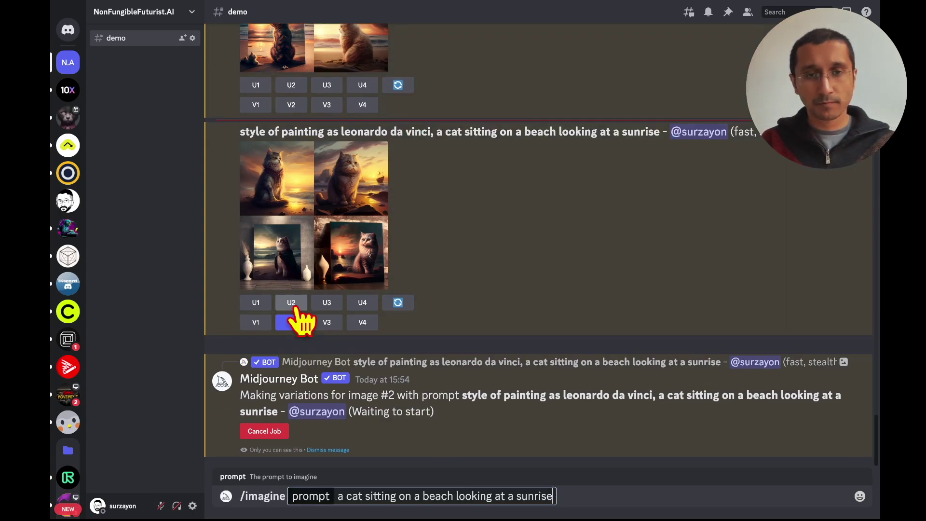
{"action": "type", "text": ", "}
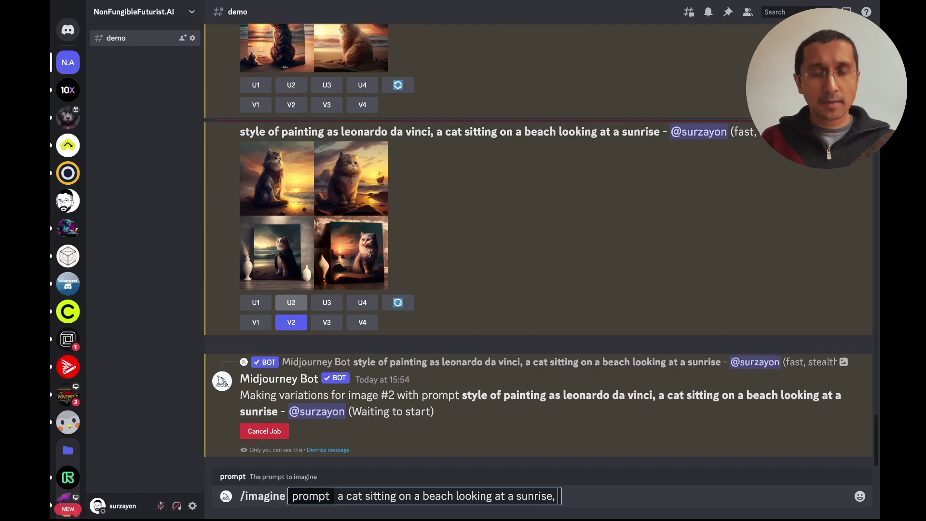
{"action": "type", "text": "illust"}
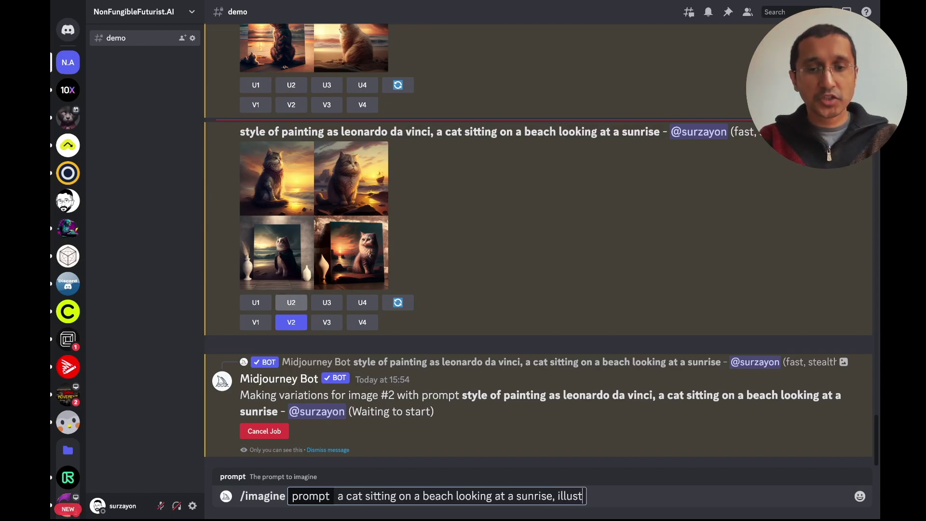
{"action": "type", "text": "ration"}
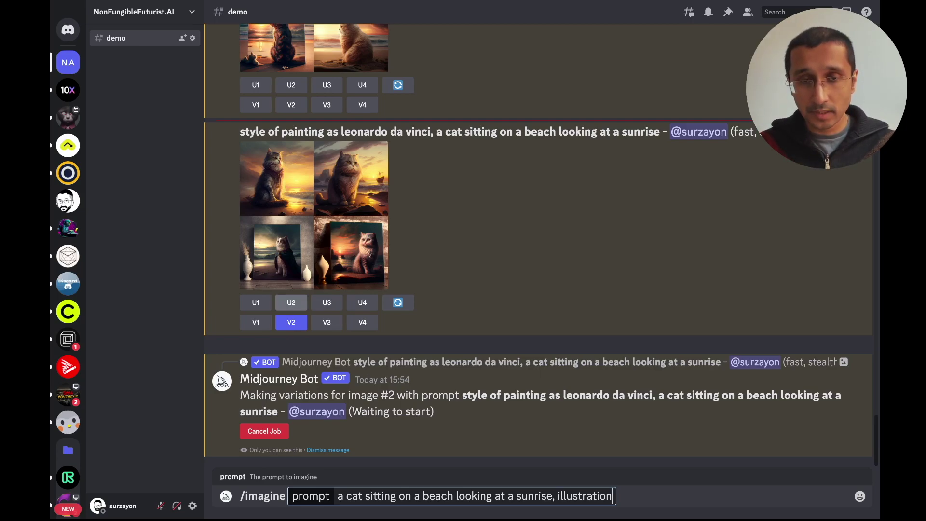
{"action": "key", "text": "Return"}
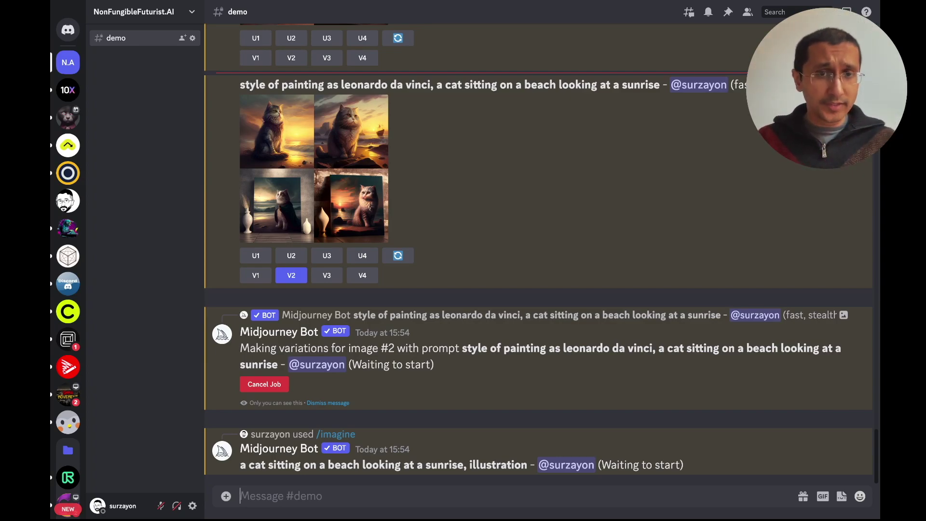
Step: Preview the finished illustration cat grid, then upscale its second image with U2
{"action": "scroll", "coordinate": [427, 196], "scroll_direction": "up", "scroll_amount": 10}
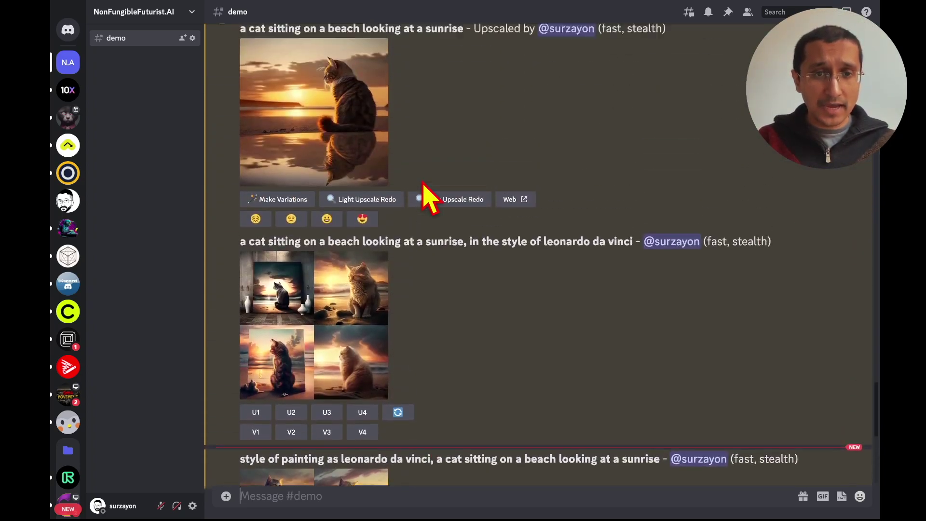
{"action": "scroll", "coordinate": [363, 193], "scroll_direction": "up", "scroll_amount": 3}
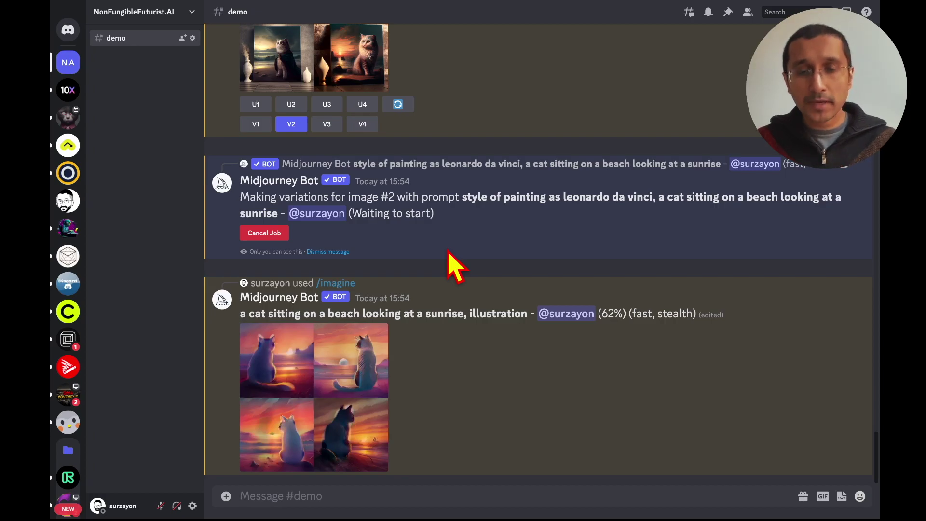
{"action": "left_click", "coordinate": [313, 355]}
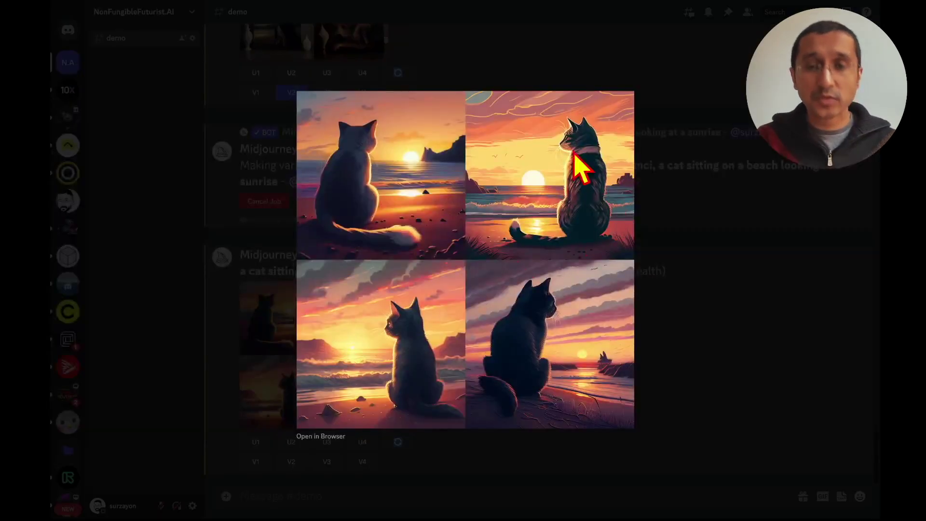
{"action": "left_click", "coordinate": [291, 442]}
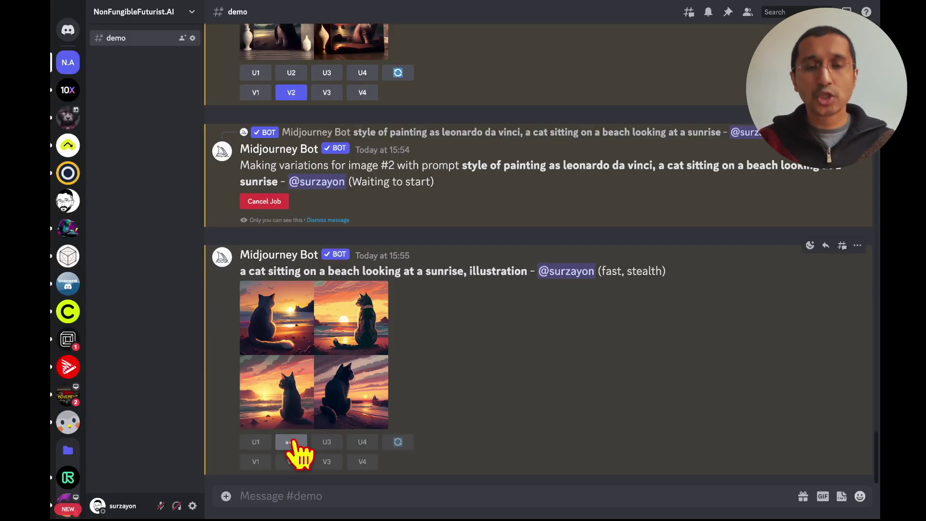
{"action": "left_click", "coordinate": [291, 442]}
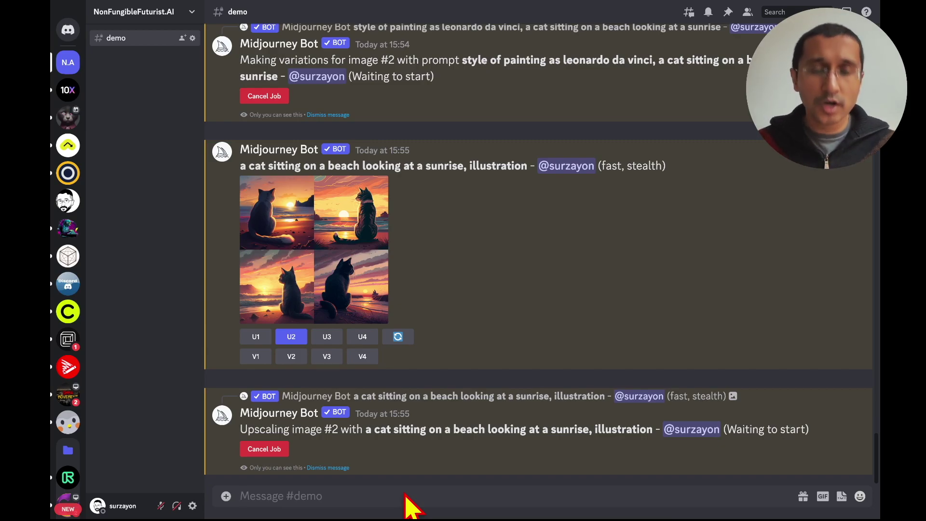
Step: Save the upscaled illustrated cat image to disk
{"action": "left_click", "coordinate": [321, 339]}
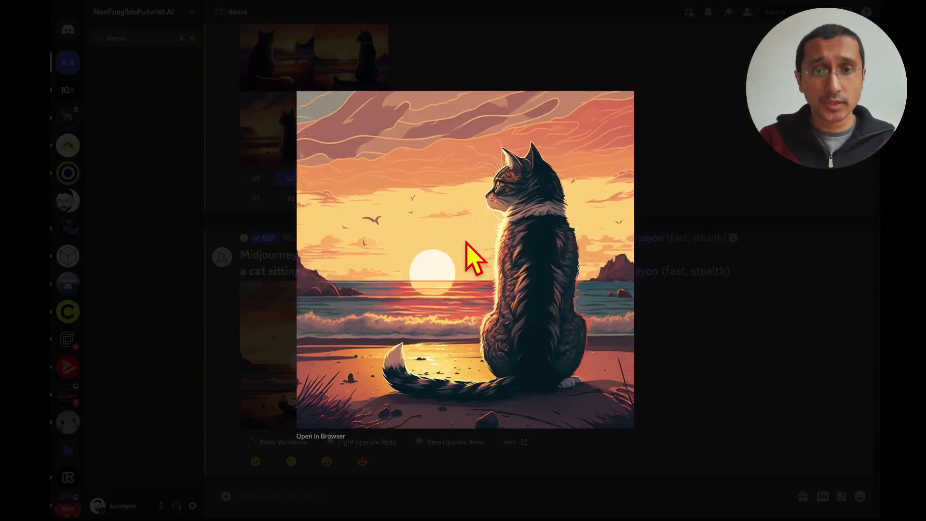
{"action": "right_click", "coordinate": [470, 251]}
{"action": "left_click", "coordinate": [510, 271]}
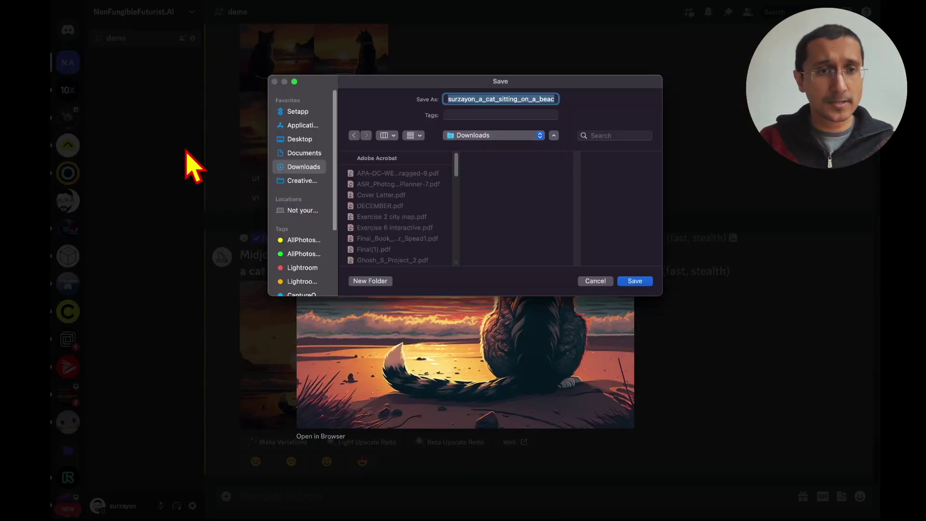
{"action": "key", "text": "Return"}
{"action": "key", "text": "Escape"}
Step: Start a new /blend command in the message box
{"action": "left_click", "coordinate": [271, 496]}
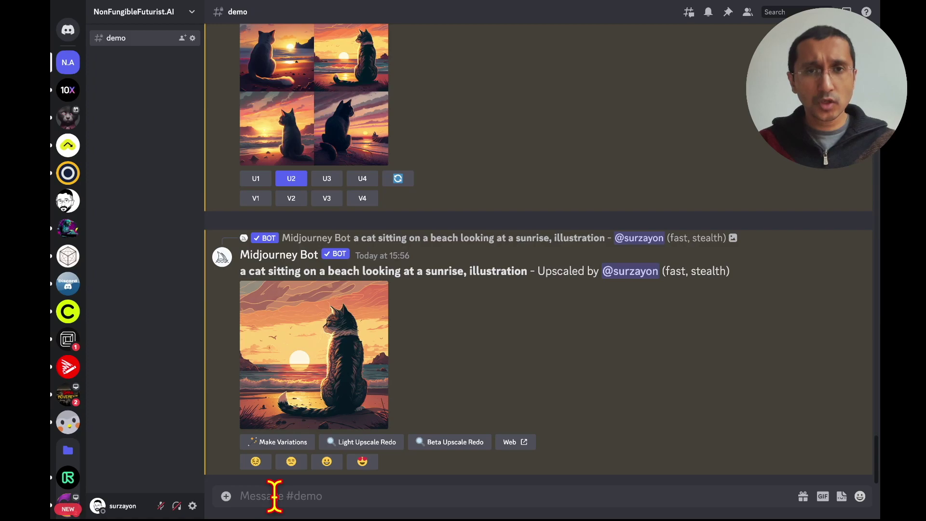
{"action": "type", "text": "/"}
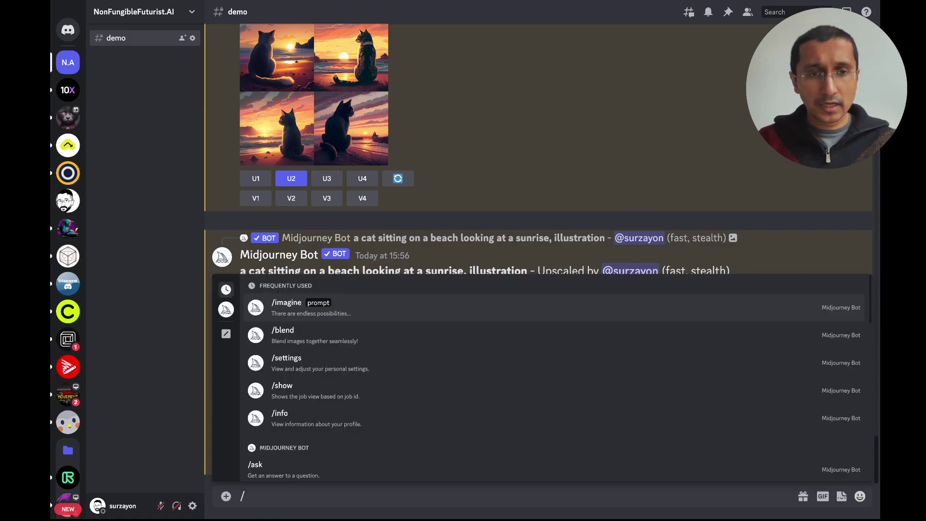
{"action": "left_click", "coordinate": [302, 346]}
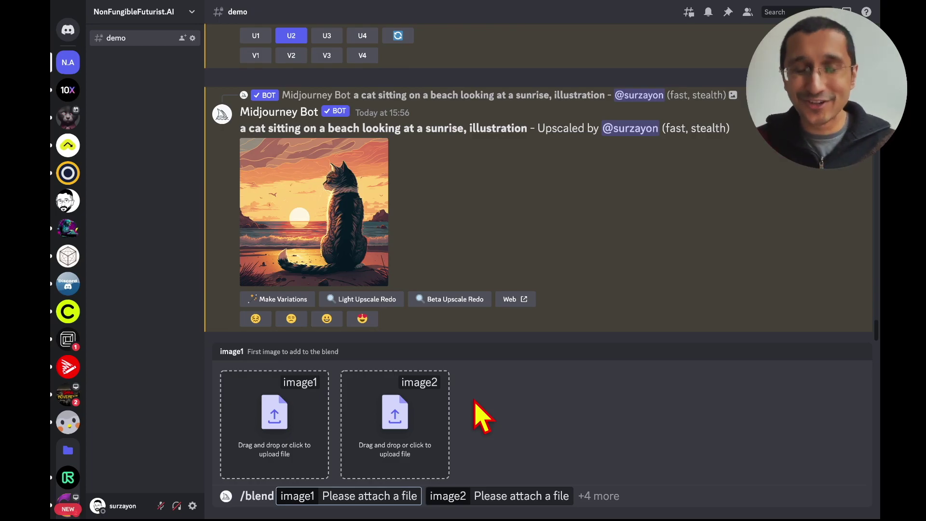
Step: Attach the saved lake sunrise picture as the first blend image
{"action": "left_click", "coordinate": [286, 418]}
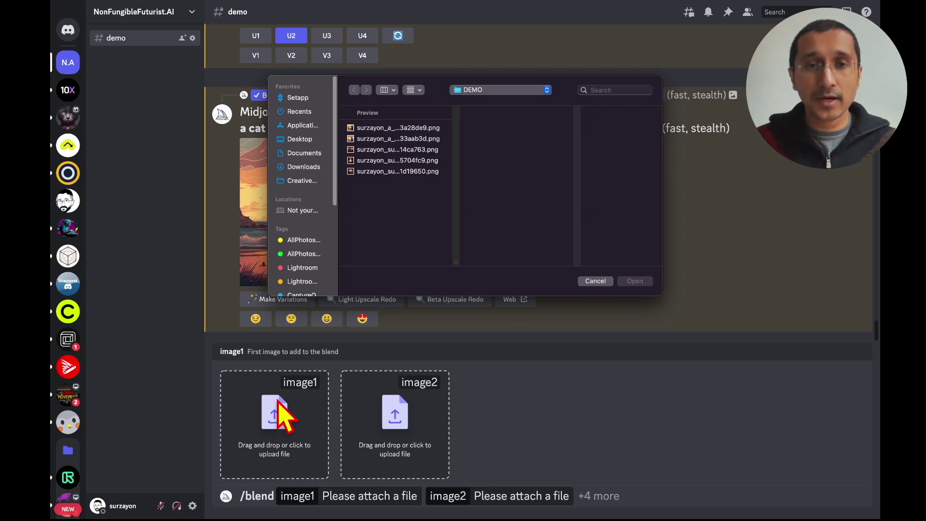
{"action": "left_click", "coordinate": [398, 129]}
{"action": "key", "text": "Down"}
{"action": "key", "text": "Down"}
{"action": "key", "text": "Down"}
{"action": "key", "text": "Down"}
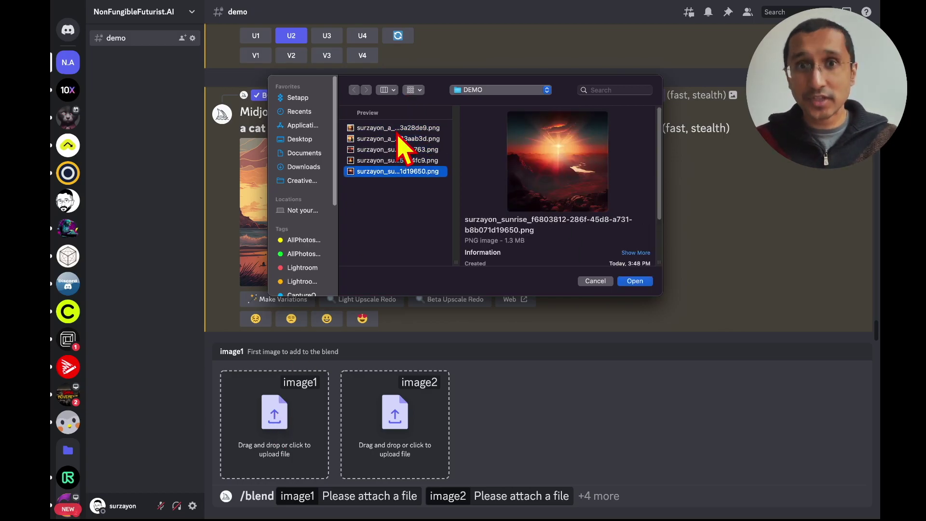
{"action": "key", "text": "Up"}
{"action": "key", "text": "Up"}
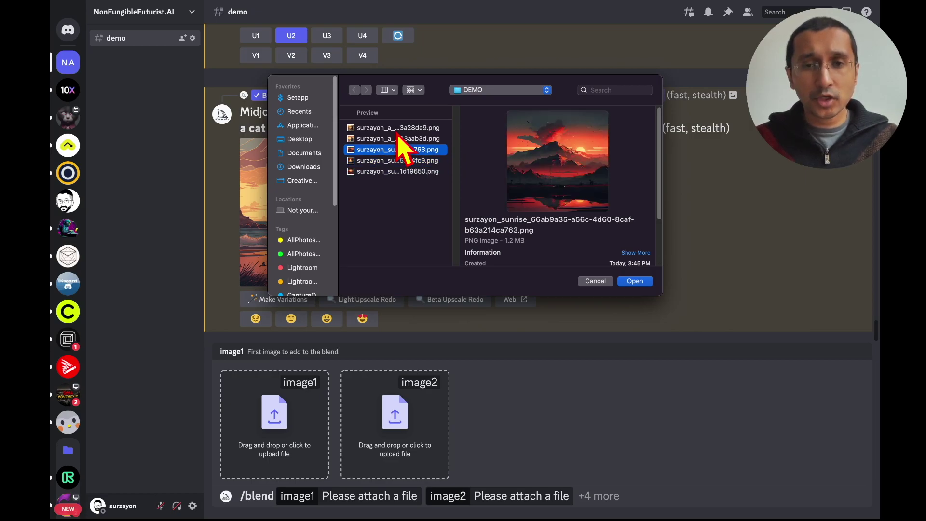
{"action": "key", "text": "Down"}
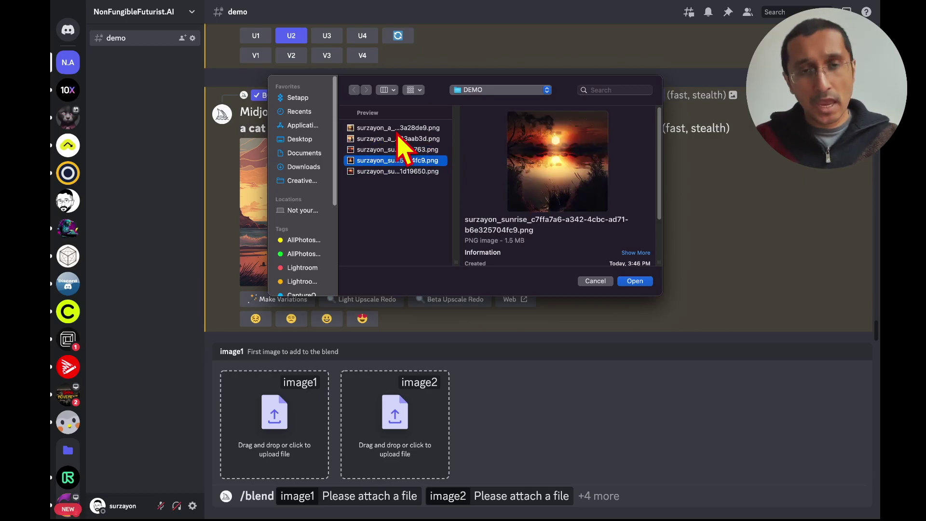
{"action": "key", "text": "Return"}
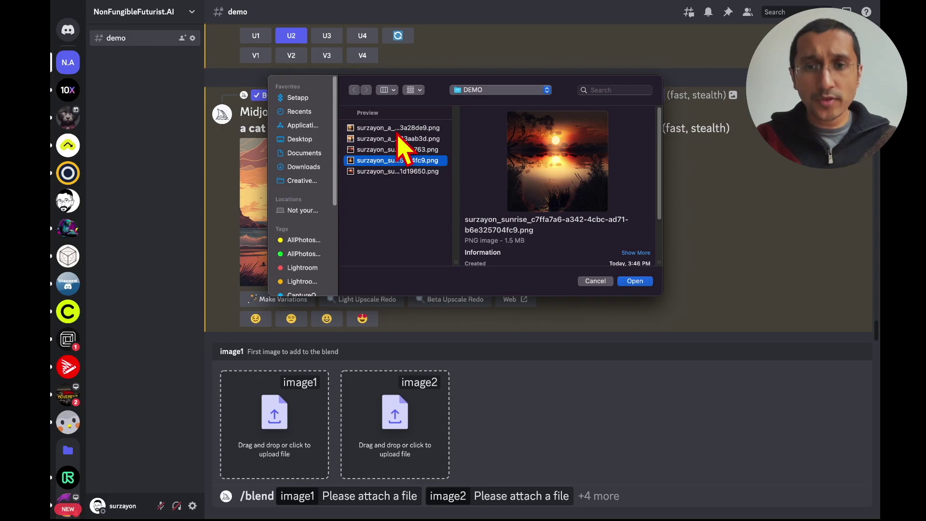
{"action": "key", "text": "Return"}
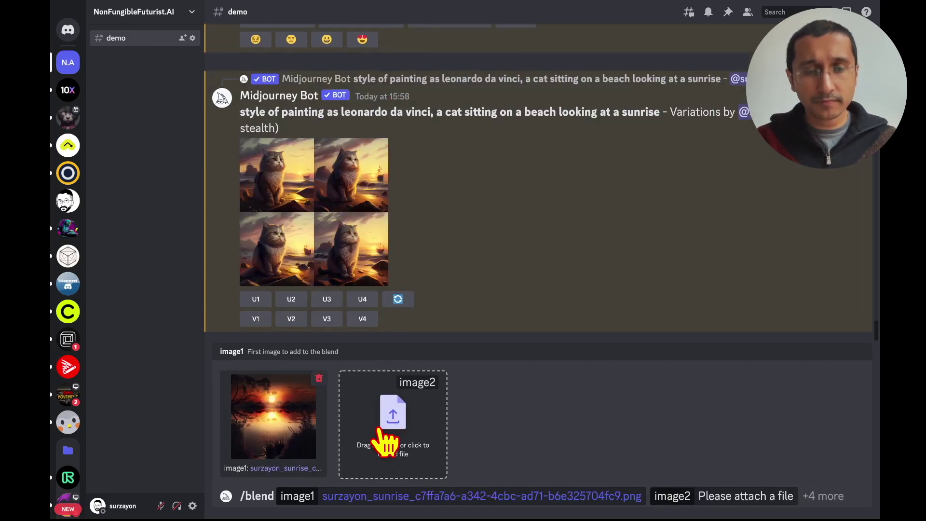
Step: Attach the illustrated cat picture as the second image and send the blend
{"action": "left_click", "coordinate": [386, 441]}
{"action": "left_click", "coordinate": [399, 132]}
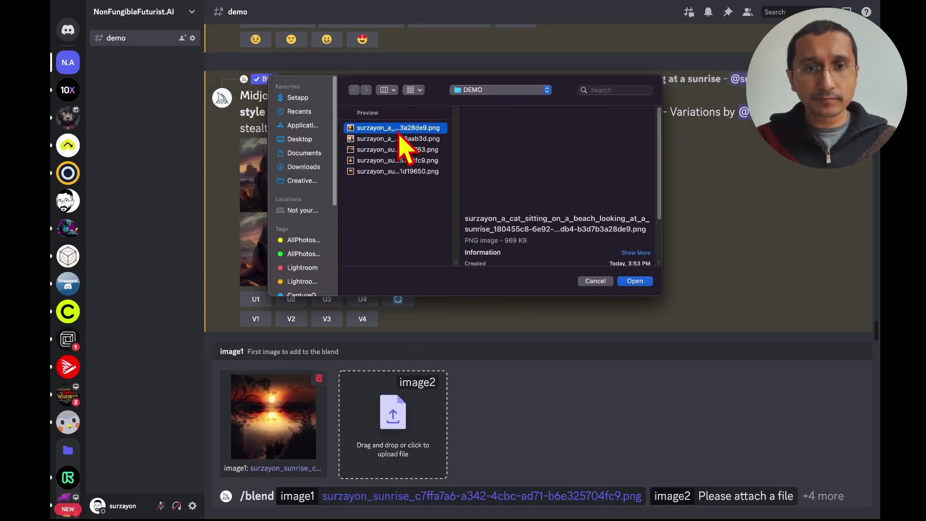
{"action": "key", "text": "Down"}
{"action": "key", "text": "Return"}
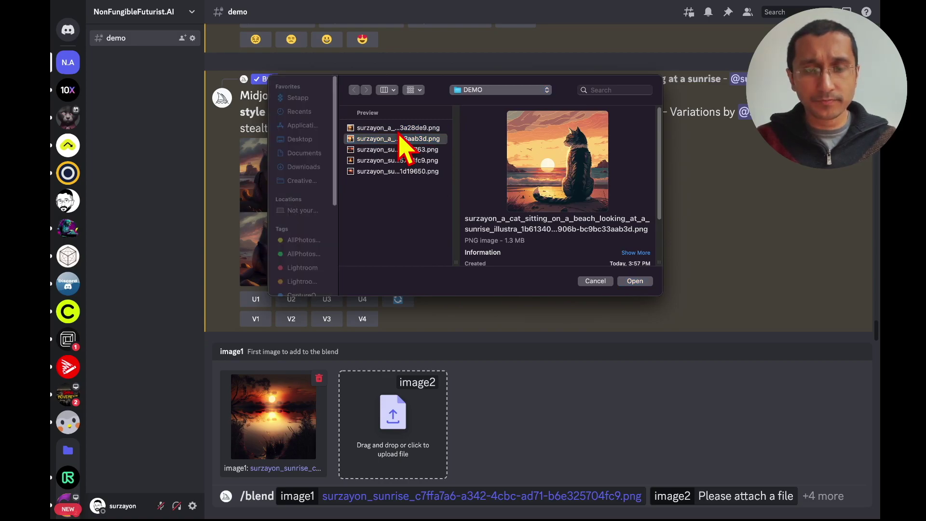
{"action": "left_click", "coordinate": [399, 139]}
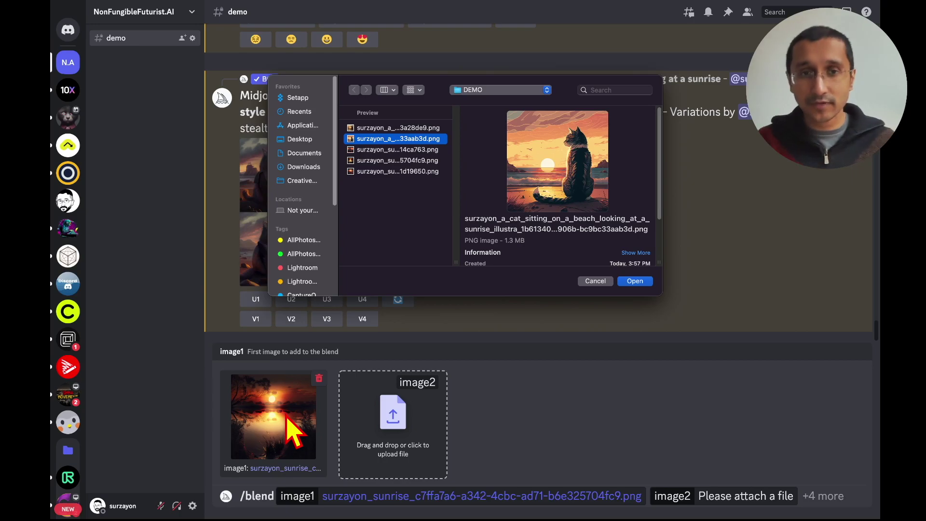
{"action": "left_click", "coordinate": [637, 283]}
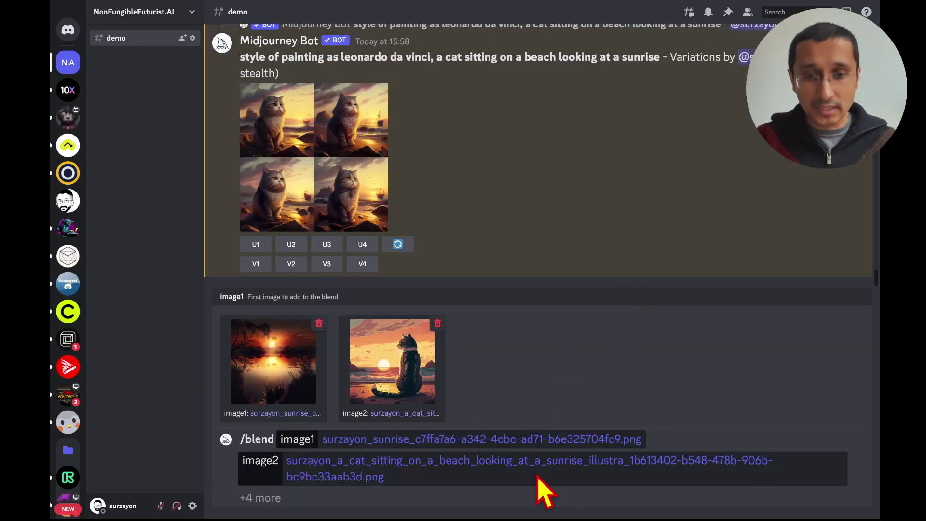
{"action": "left_click", "coordinate": [542, 476]}
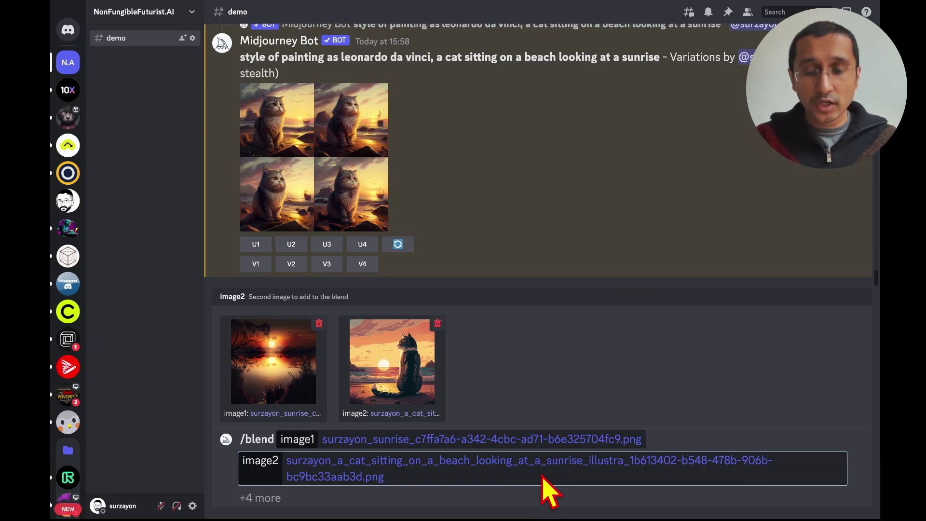
{"action": "key", "text": "Return"}
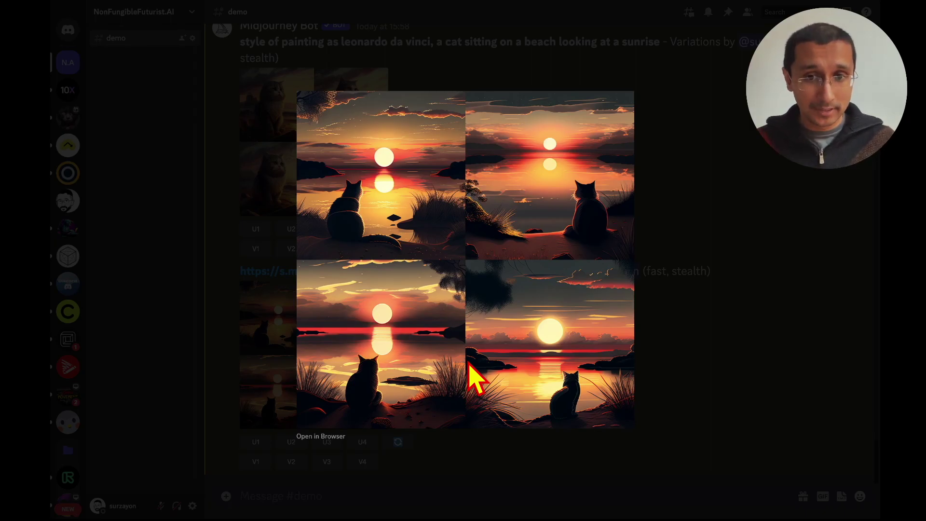
Step: Close the blend preview and upscale the fourth blended image with U4
{"action": "left_click", "coordinate": [358, 443]}
{"action": "left_click", "coordinate": [358, 442]}
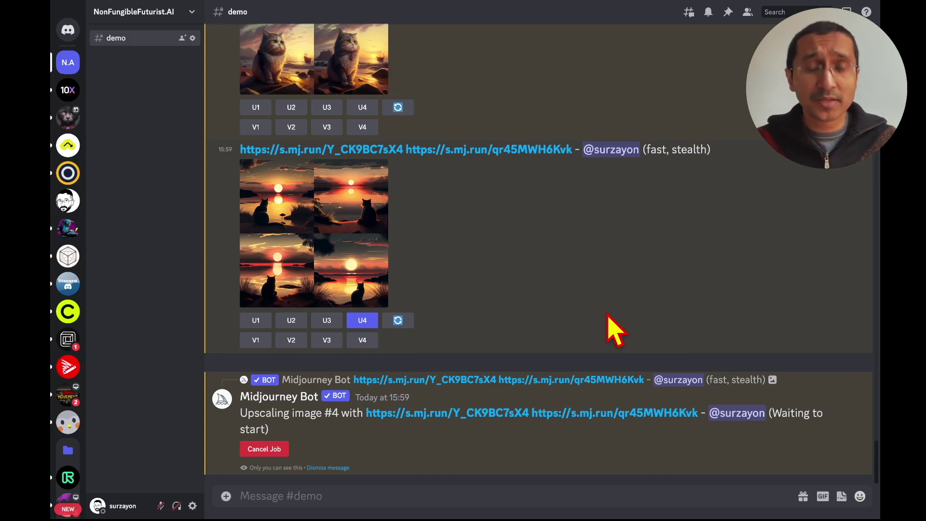
Step: Scroll up through earlier results, then back down to the U4 upscale
{"action": "scroll", "coordinate": [607, 316], "scroll_direction": "up", "scroll_amount": 15}
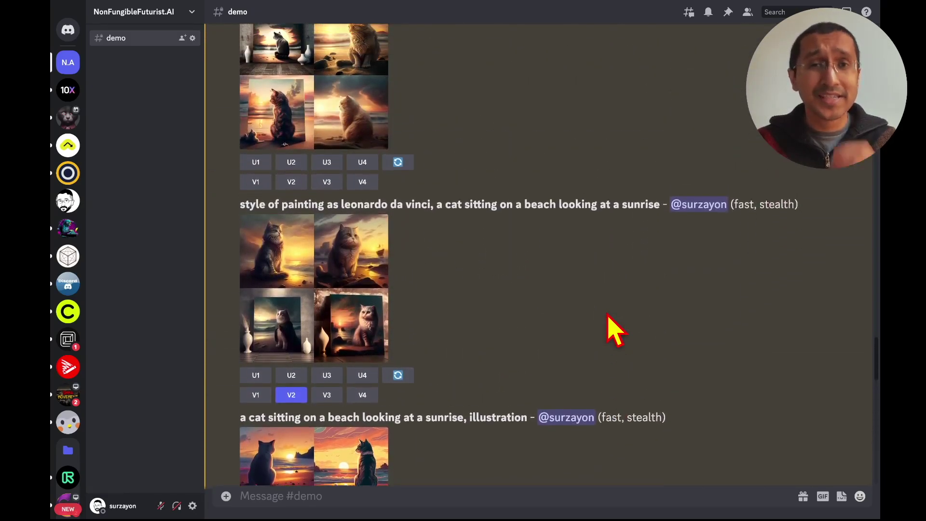
{"action": "scroll", "coordinate": [607, 316], "scroll_direction": "up", "scroll_amount": 10}
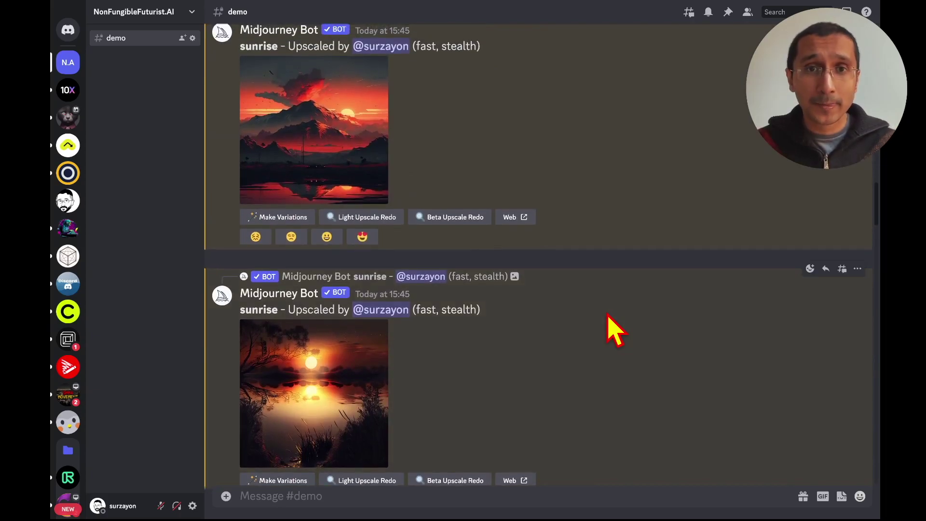
{"action": "scroll", "coordinate": [608, 316], "scroll_direction": "up", "scroll_amount": 3}
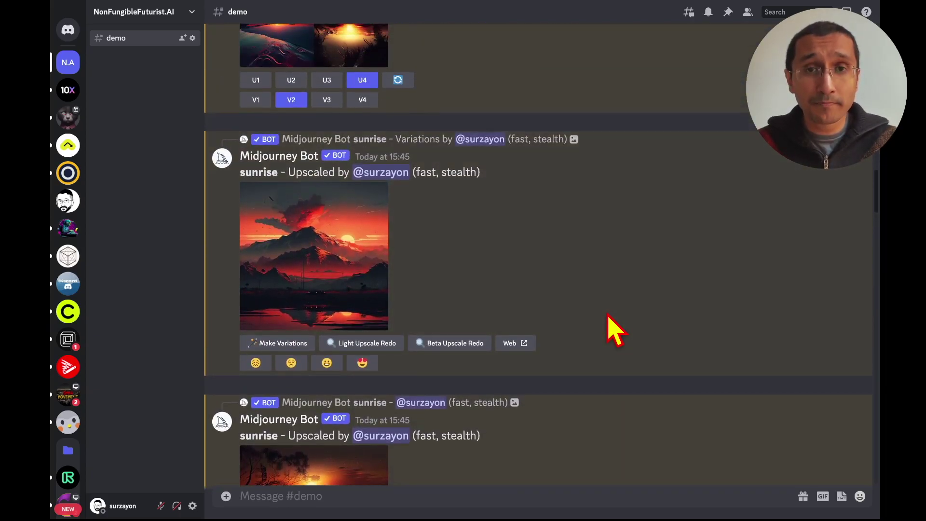
{"action": "scroll", "coordinate": [608, 316], "scroll_direction": "down", "scroll_amount": 20}
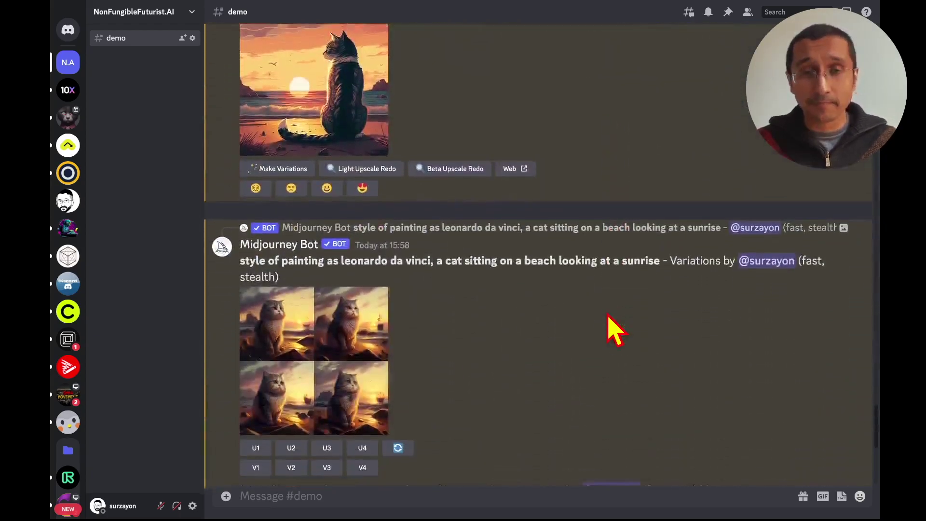
{"action": "scroll", "coordinate": [608, 316], "scroll_direction": "down", "scroll_amount": 7}
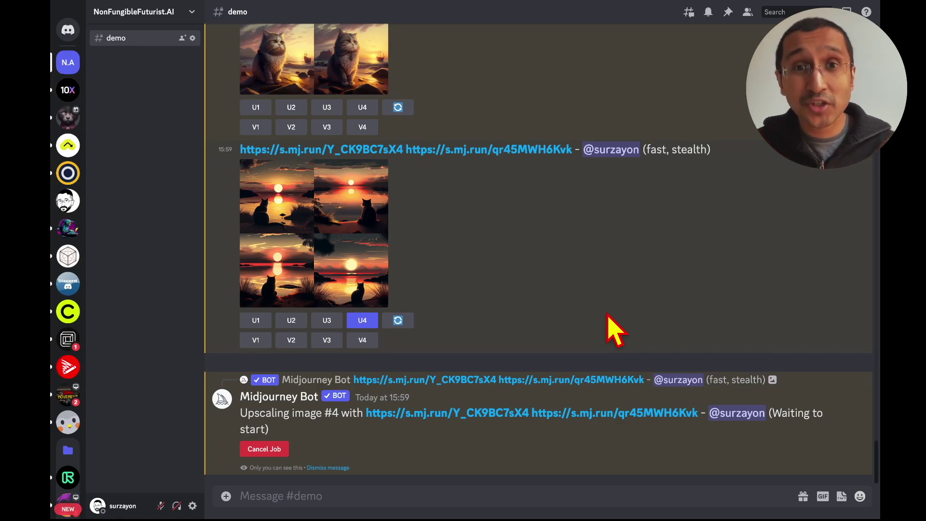